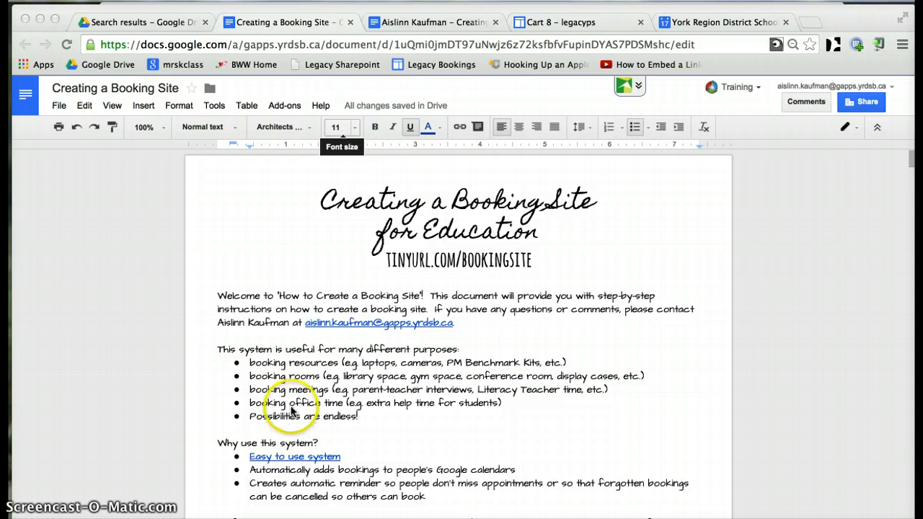
- Switch to the legacyps booking site and open the Macbooks (6) page under Laptop Carts
scroll(285, 418, down, 1)
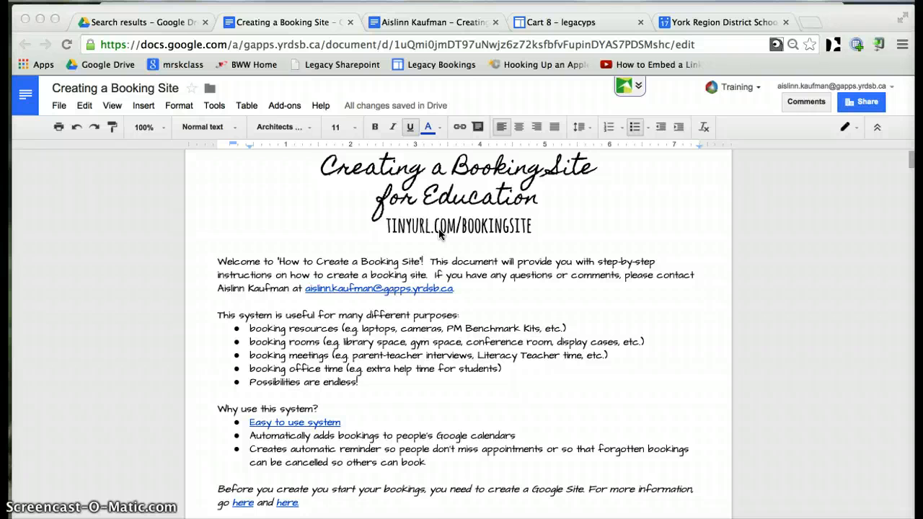
click(546, 22)
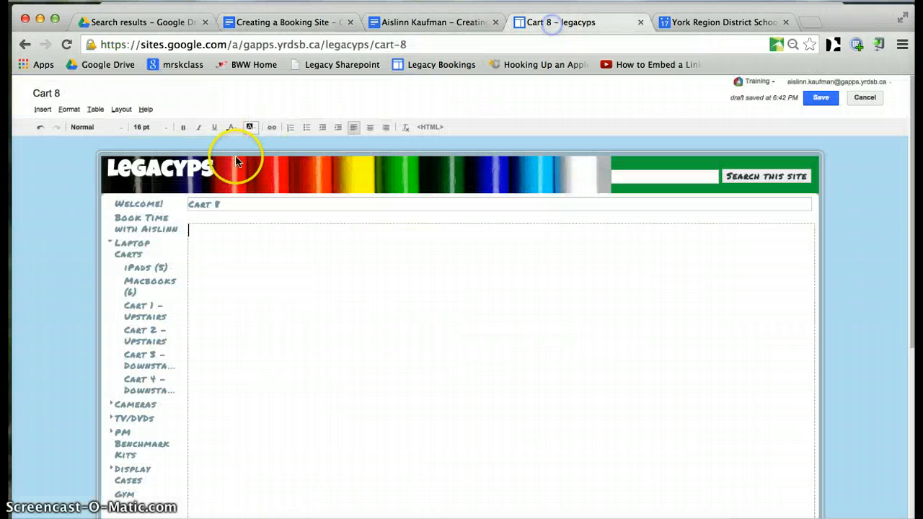
click(146, 209)
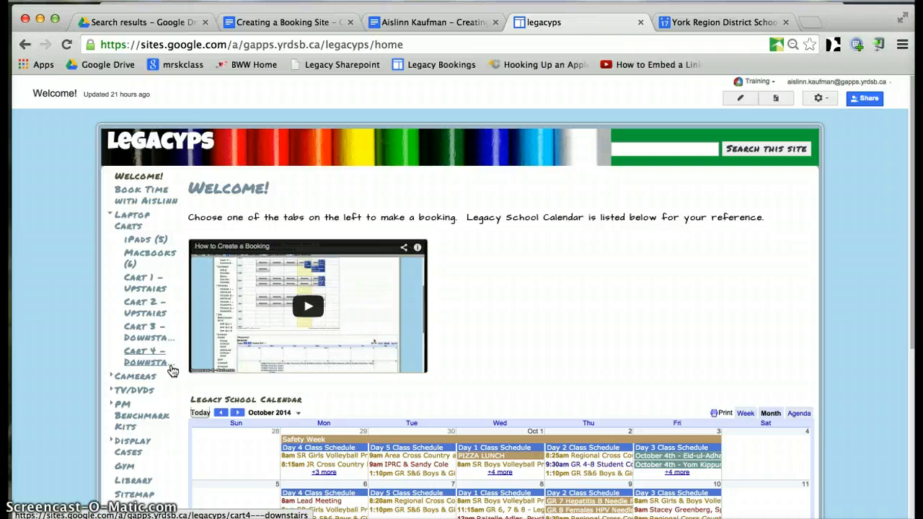
click(152, 198)
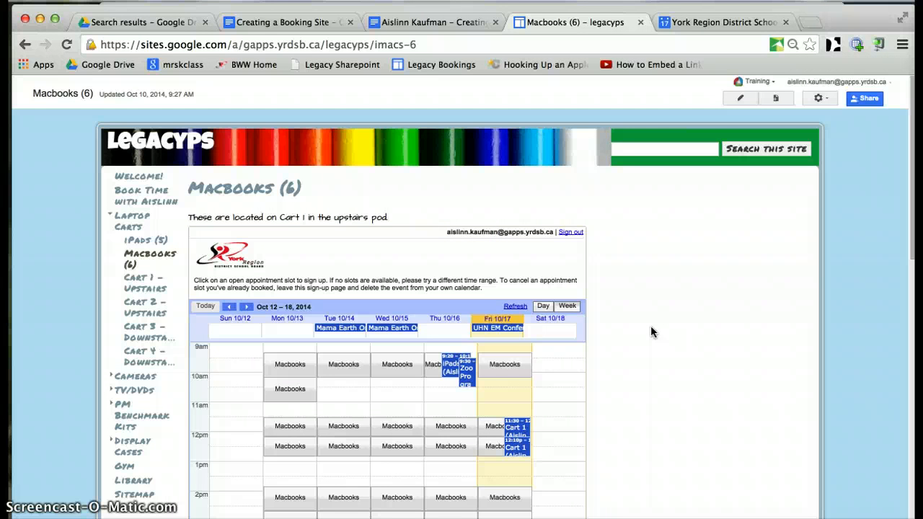
- Book the Macbooks slot on Thursday, October 16, 11:30am – 12:10pm, and stay on the booking page
scroll(651, 332, down, 2)
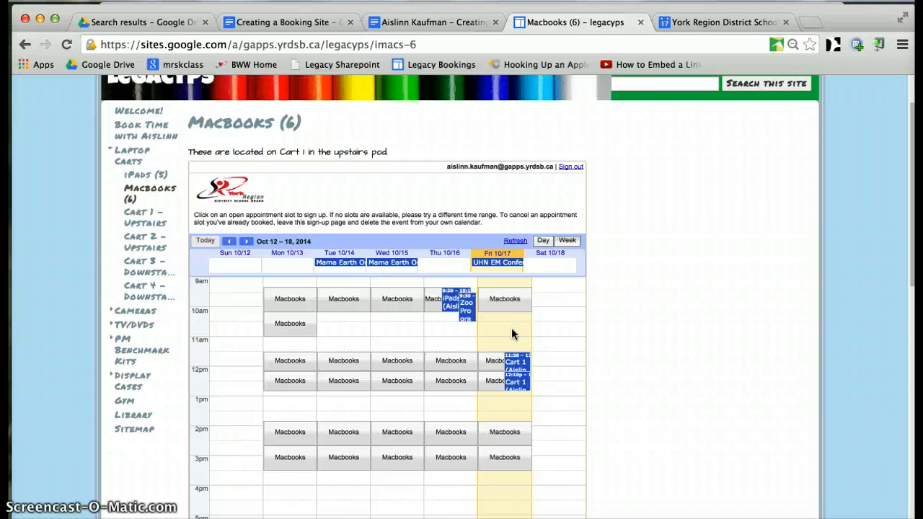
scroll(511, 328, down, 1)
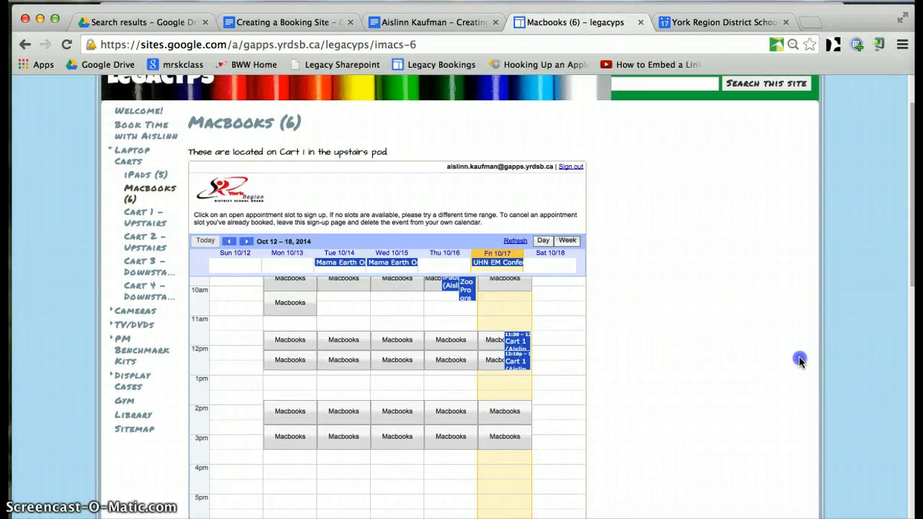
scroll(799, 361, down, 1)
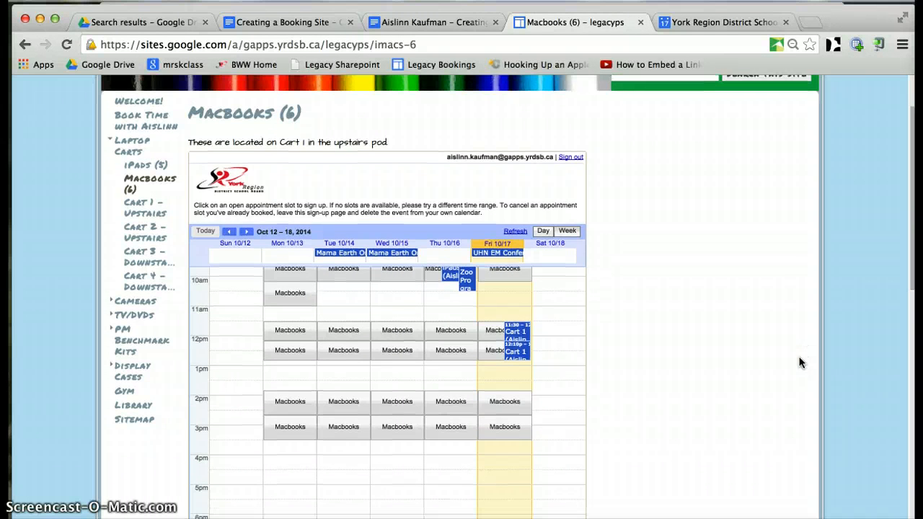
click(450, 337)
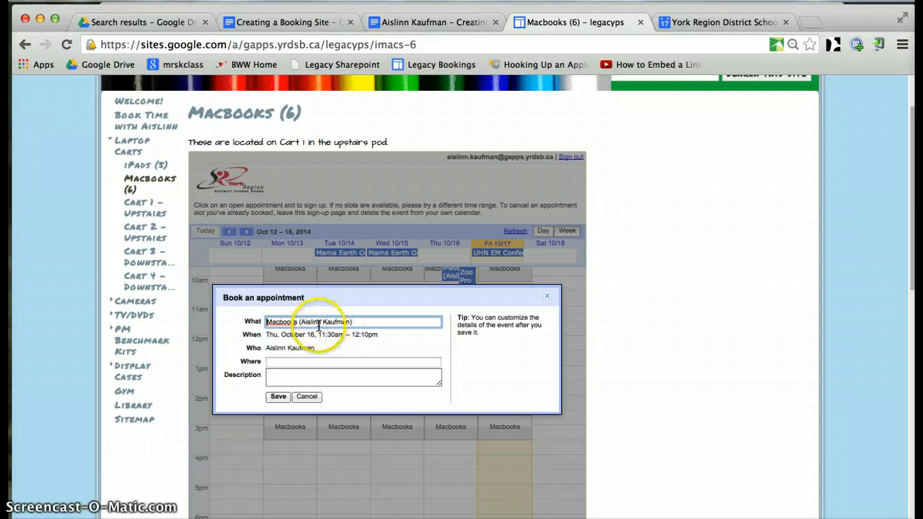
click(279, 396)
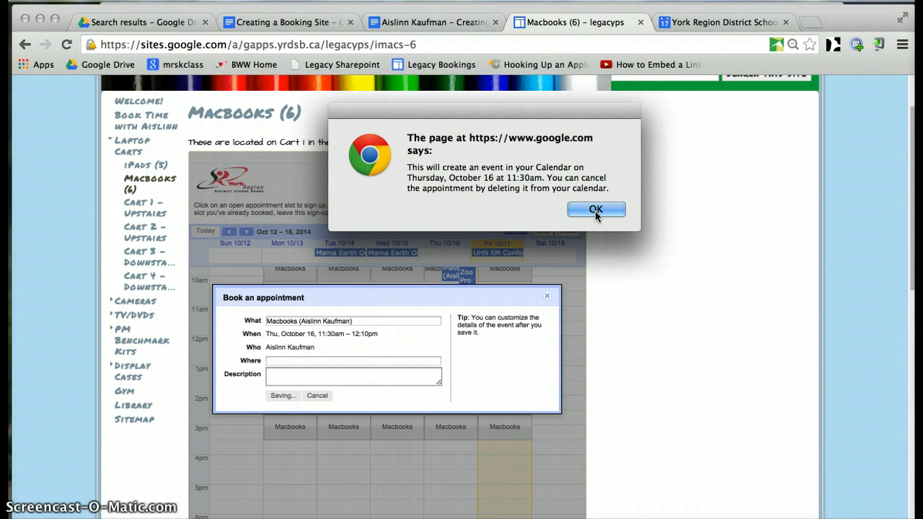
click(595, 210)
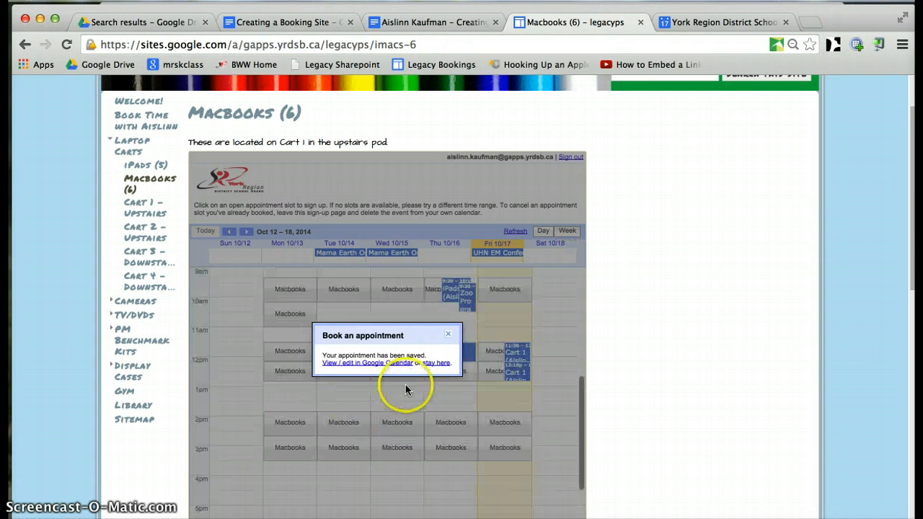
click(437, 363)
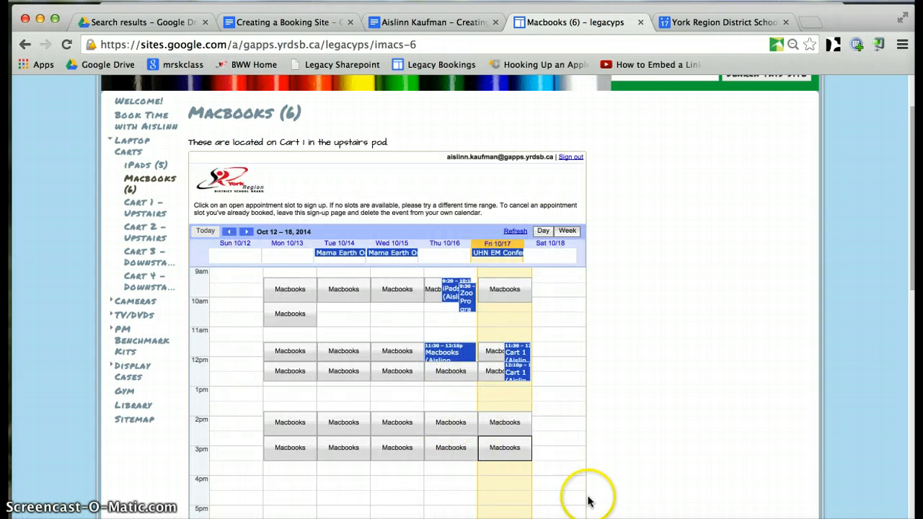
- Examine the October 2014 Macbooks bookings calendar and compare it with the weekly appointment slots on the same page
scroll(663, 447, down, 5)
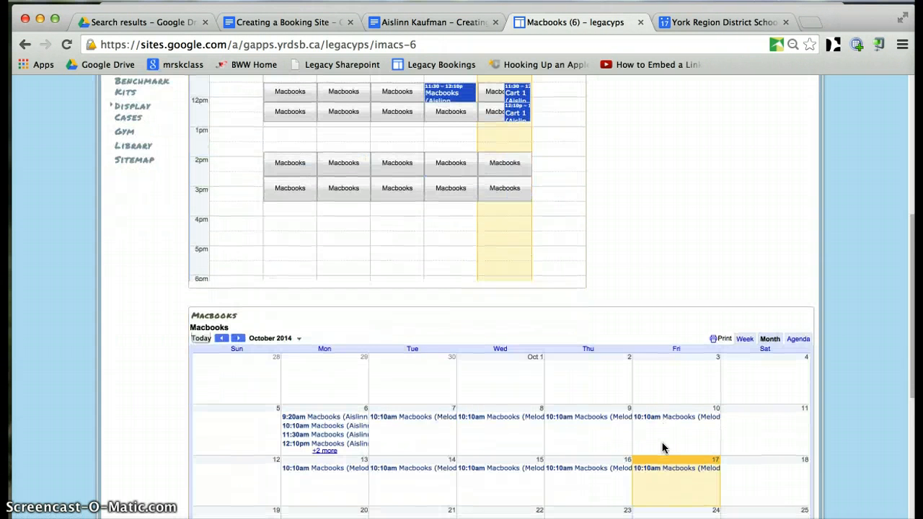
scroll(663, 446, down, 1)
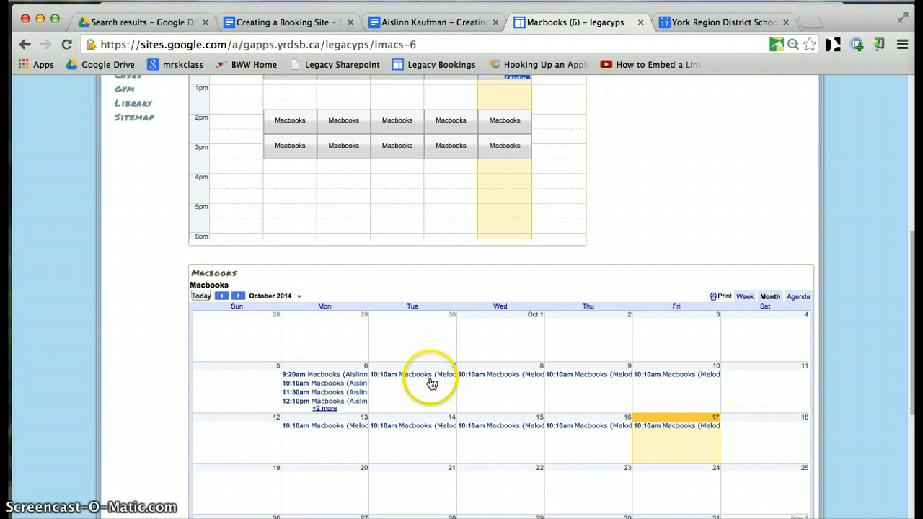
scroll(755, 157, up, 5)
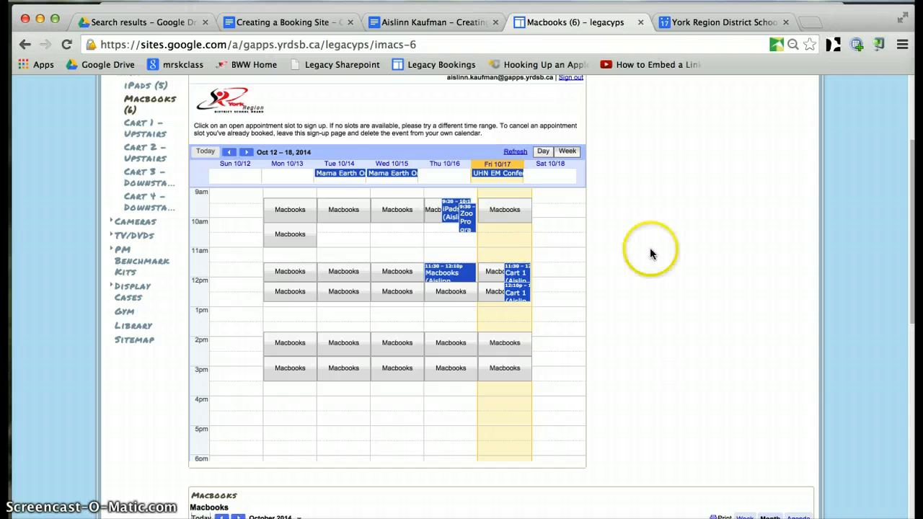
scroll(670, 371, down, 2)
scroll(670, 375, down, 4)
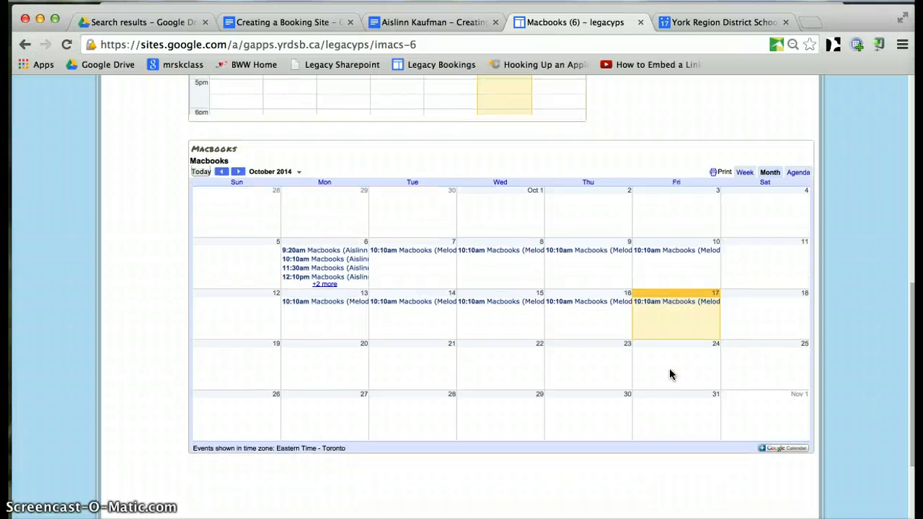
scroll(669, 375, up, 1)
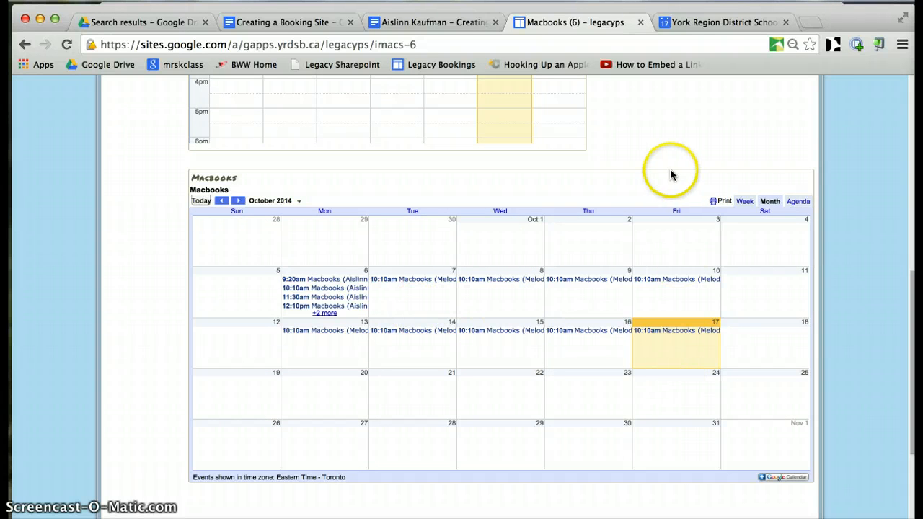
scroll(567, 202, up, 10)
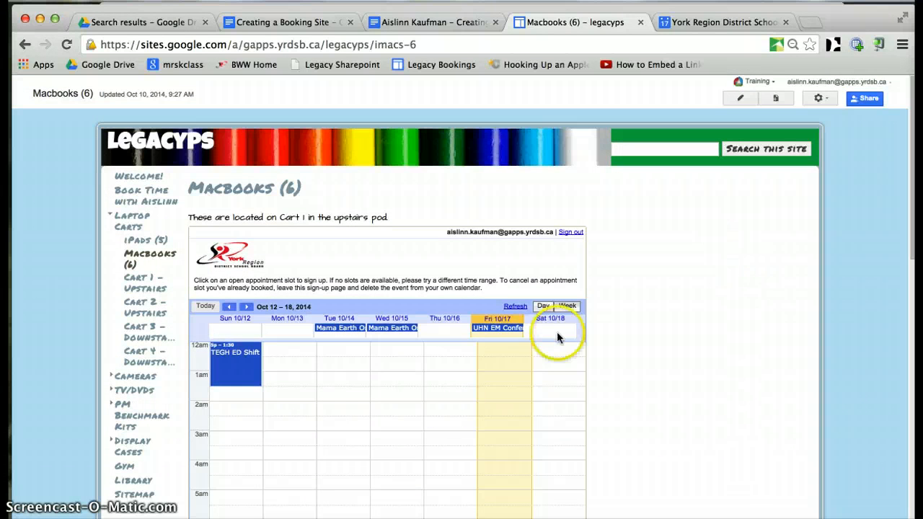
scroll(446, 407, down, 8)
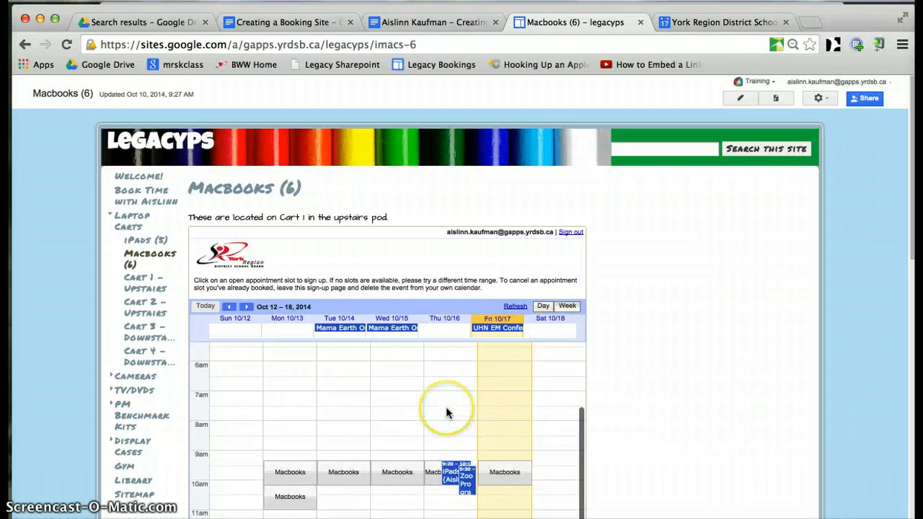
click(726, 317)
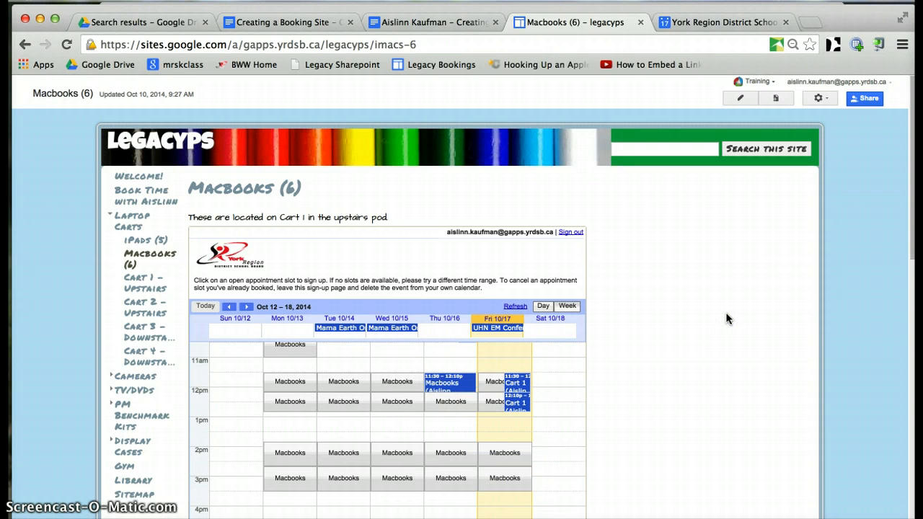
- Switch to Google Calendar, leave the Cart 8 appointment slot details, and hide the Cart 8 calendar from the week view
click(698, 20)
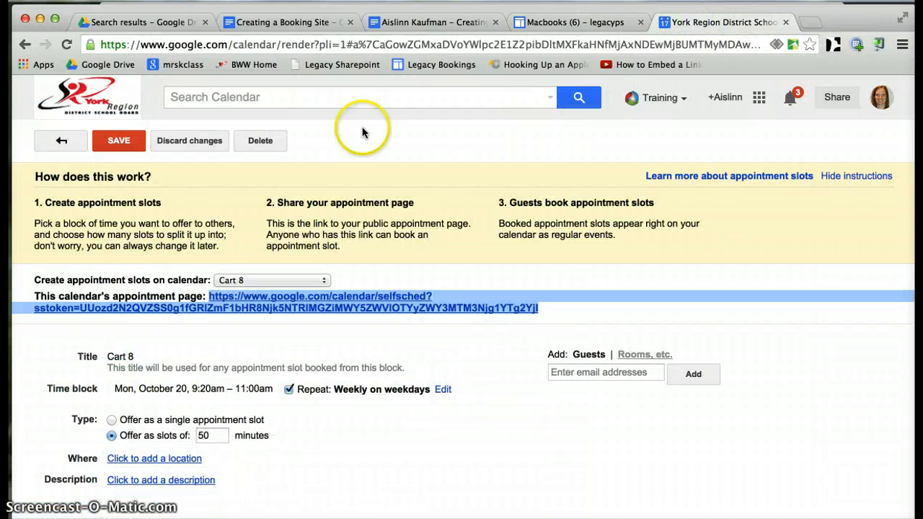
click(62, 144)
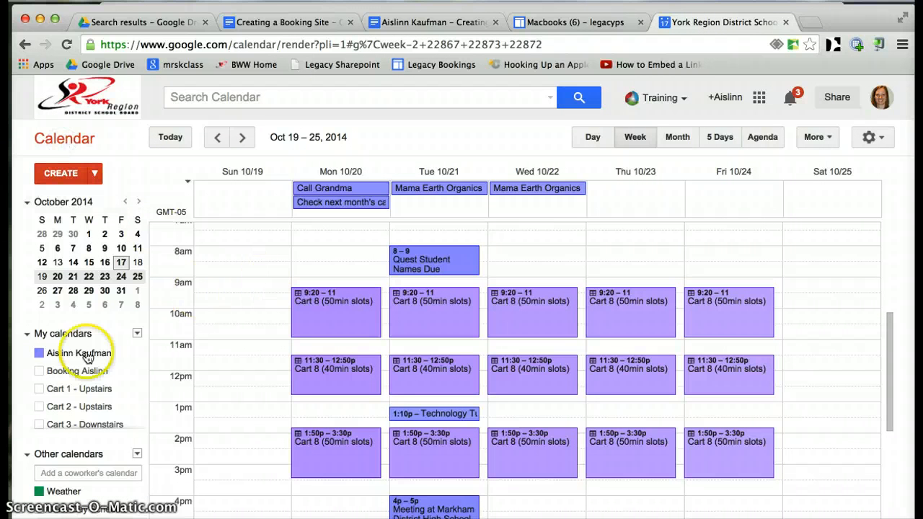
scroll(93, 375, down, 4)
click(62, 384)
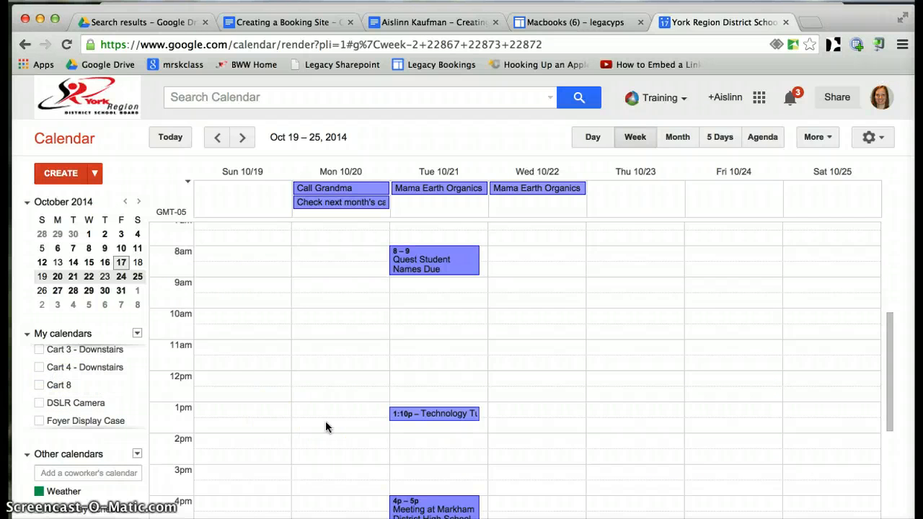
- Create a new calendar named Cart 9
click(138, 335)
click(185, 353)
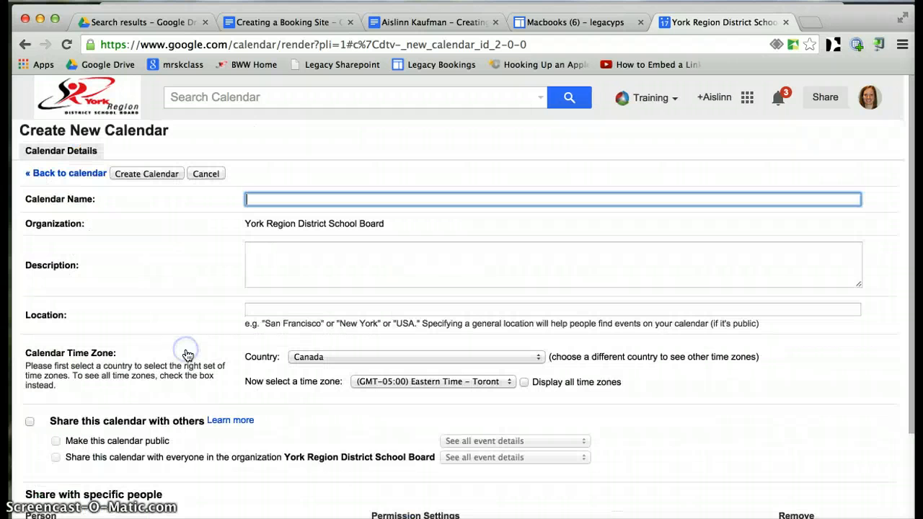
text(Cart 9)
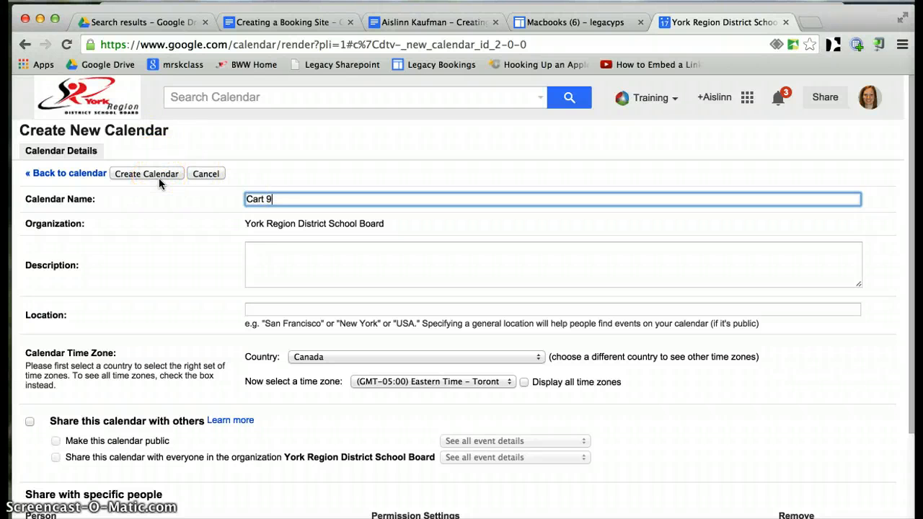
click(159, 176)
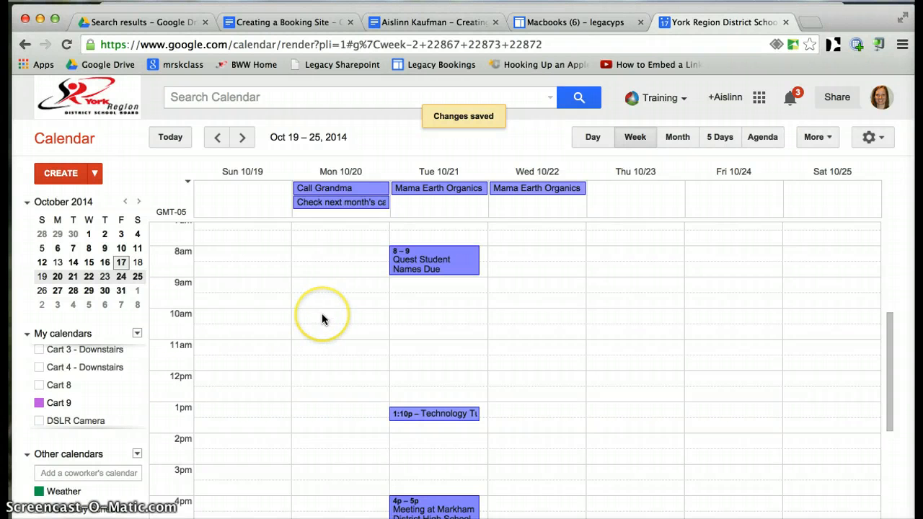
- Start an appointment slot block for Monday, October 20, 10am – 11am on the Cart 9 calendar and open its details
click(322, 317)
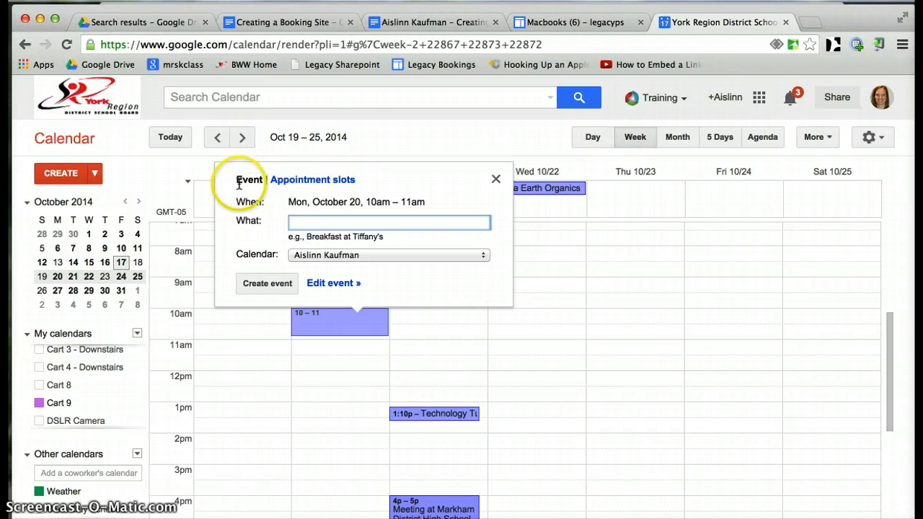
click(315, 180)
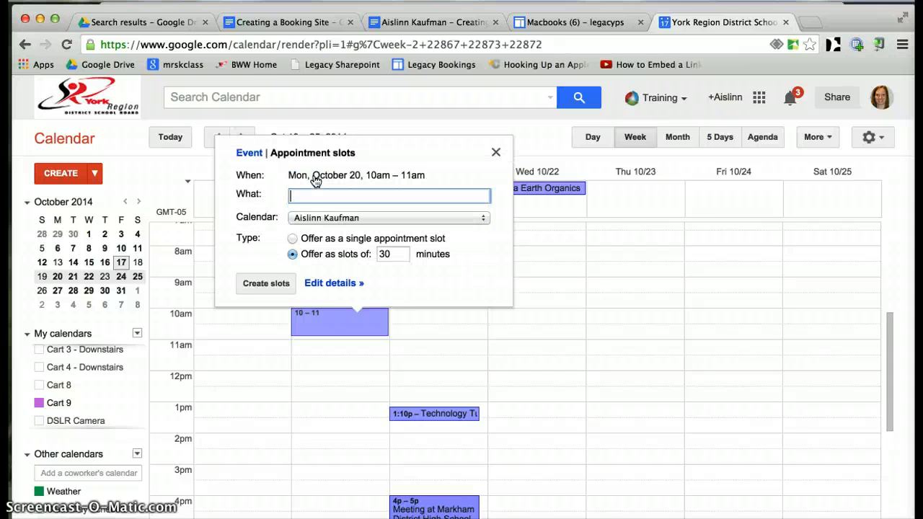
click(324, 217)
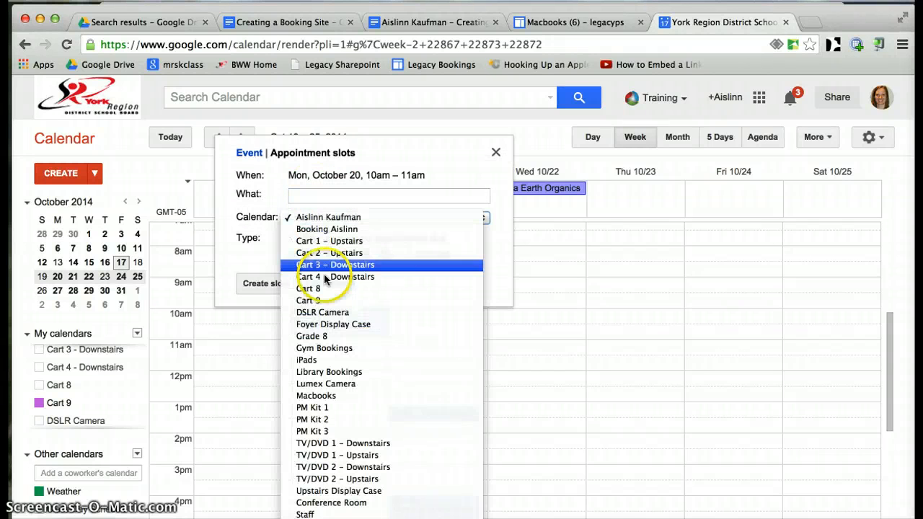
click(319, 300)
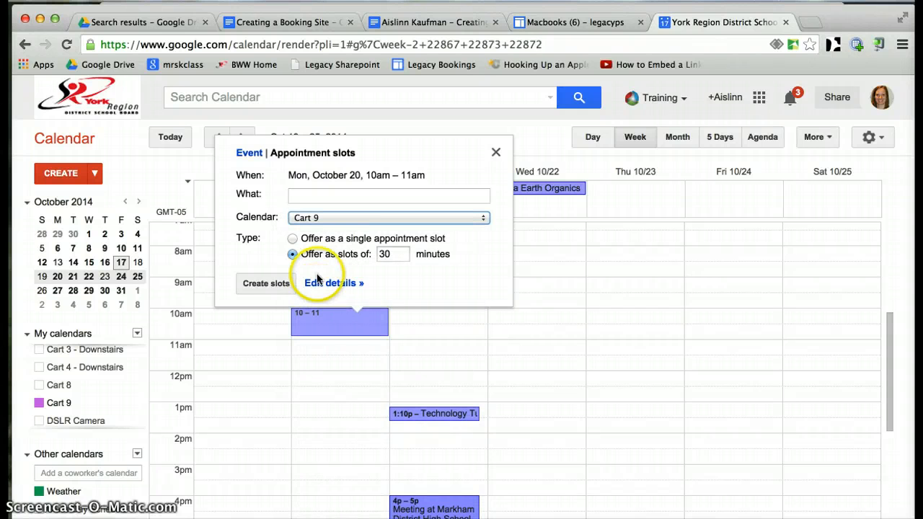
click(330, 282)
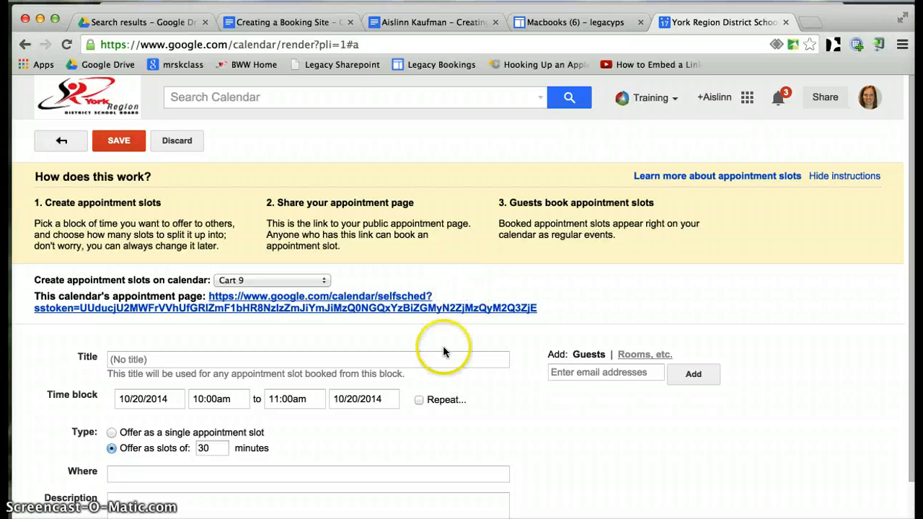
- Title the appointment slot block Cart 9 and glance at the Macbooks booking page for reference
click(430, 361)
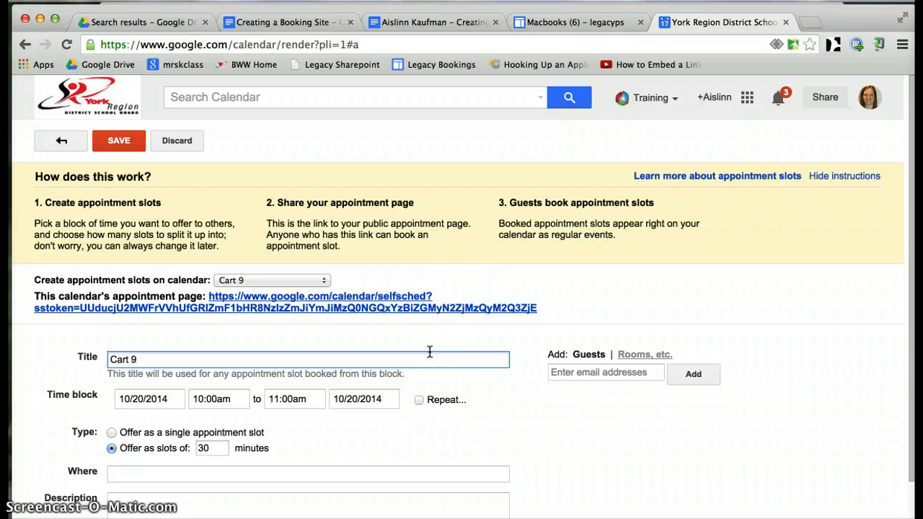
click(570, 23)
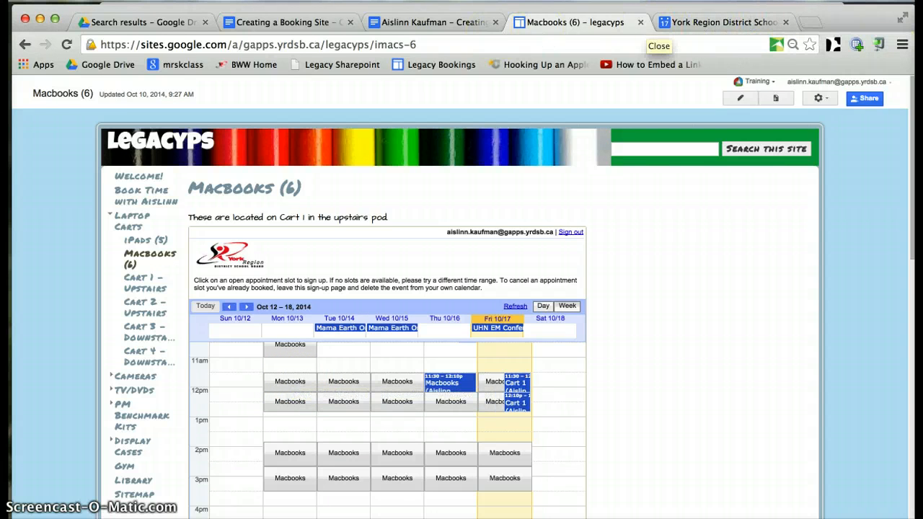
click(708, 26)
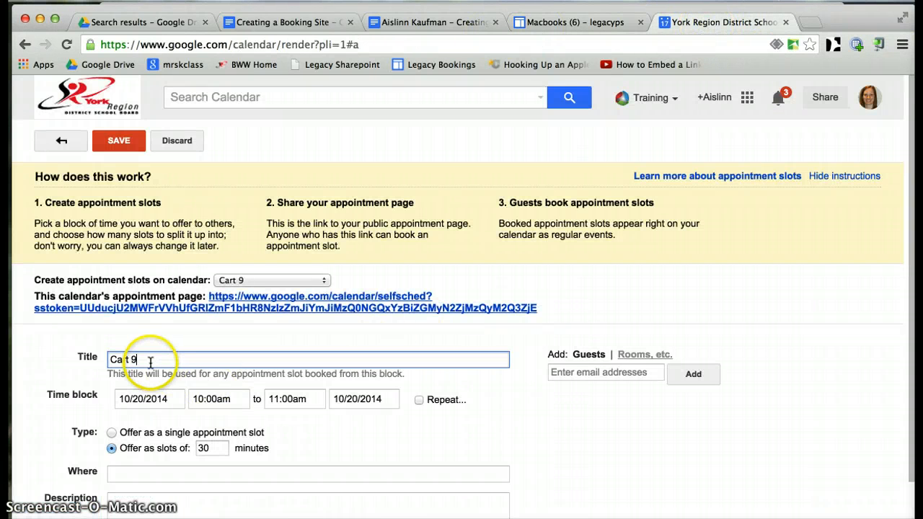
- Set the Cart 9 appointment block's time on 10/20/2014 to run from 9:20am to 11:30am
scroll(209, 397, down, 2)
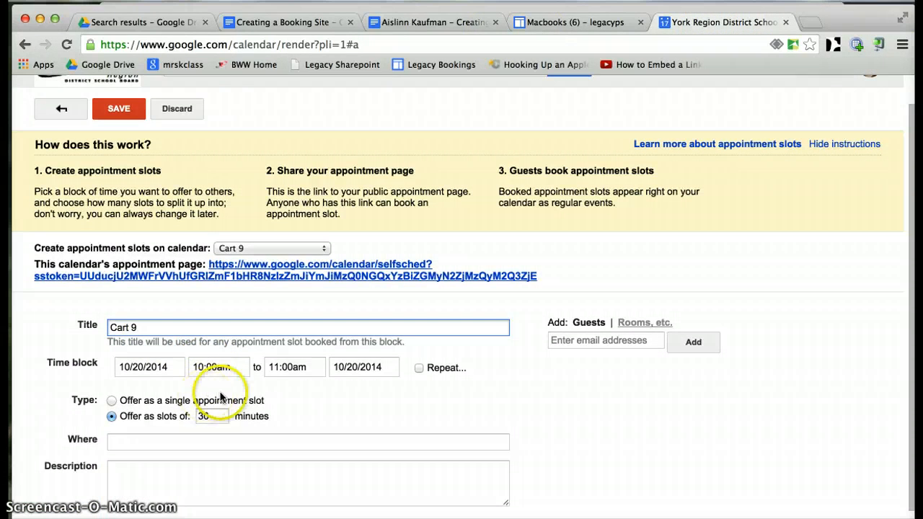
click(203, 368)
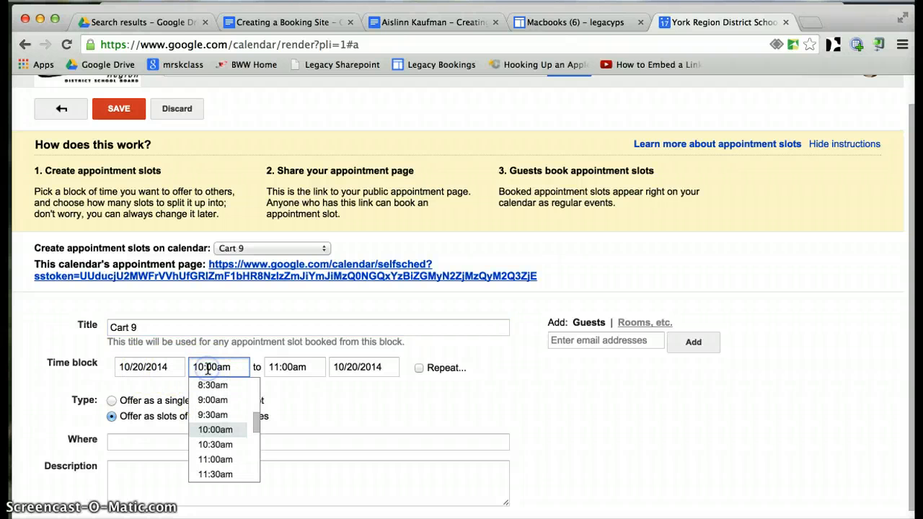
click(213, 415)
click(211, 370)
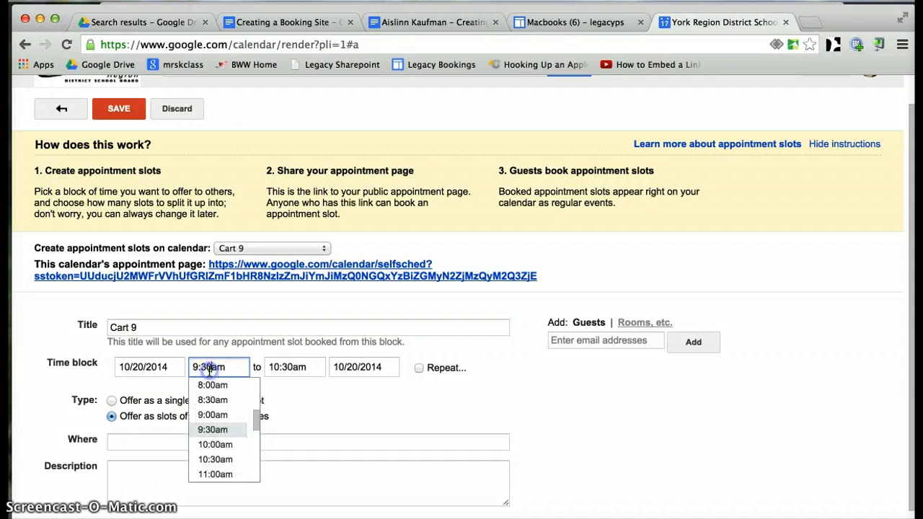
click(209, 370)
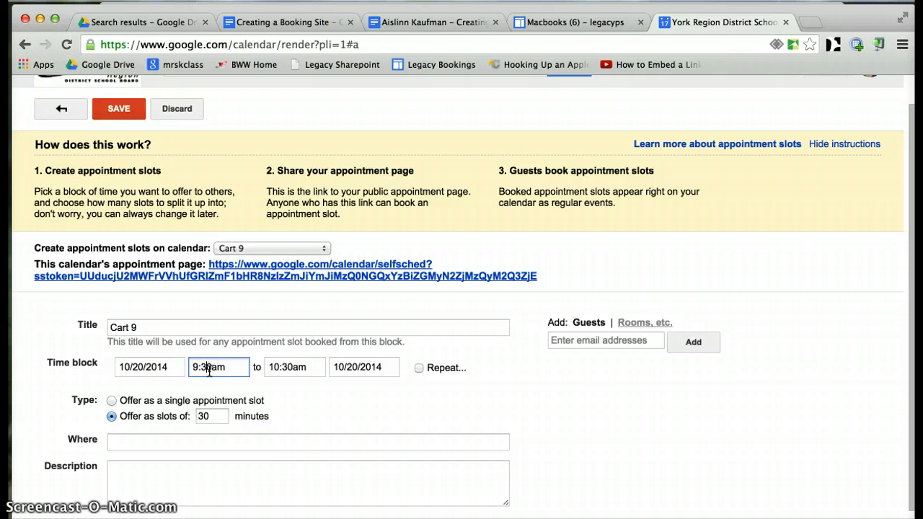
click(279, 367)
click(283, 443)
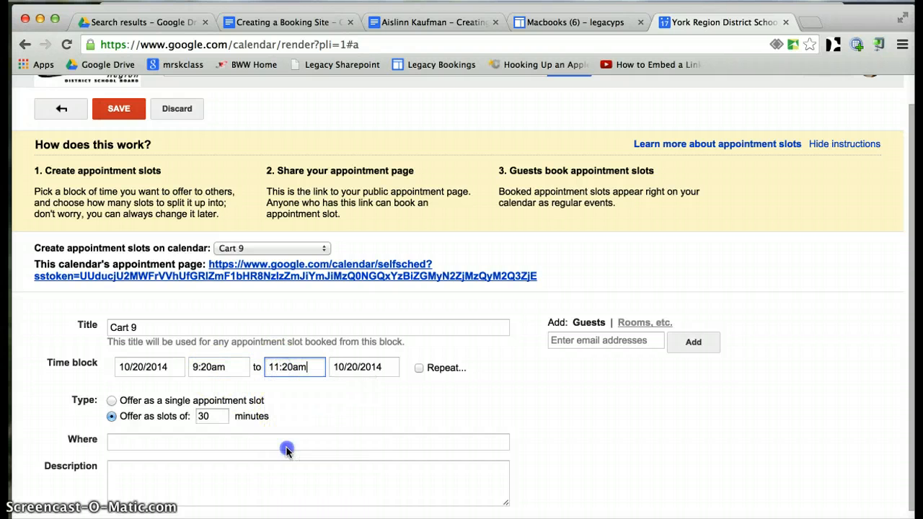
click(286, 367)
click(288, 368)
click(301, 404)
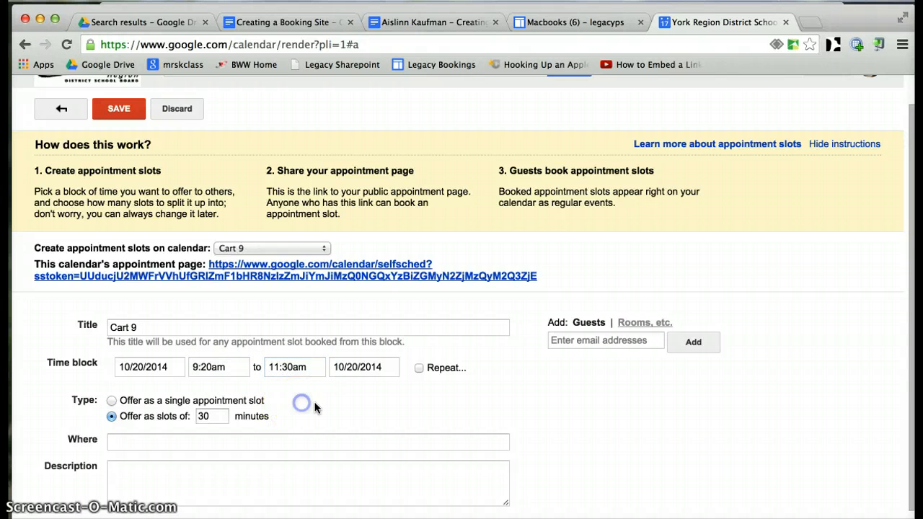
- Repeat the Cart 9 appointment block every weekday (Monday to Friday) with no end date
click(420, 368)
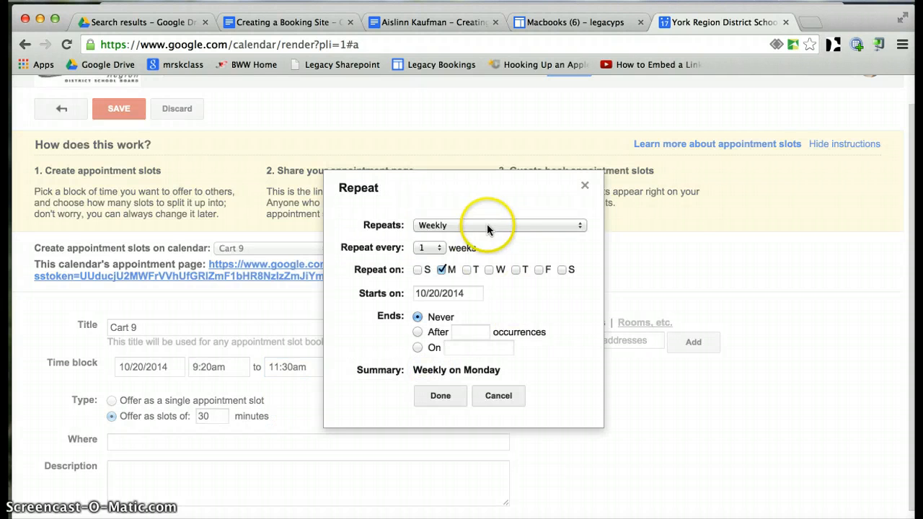
click(488, 225)
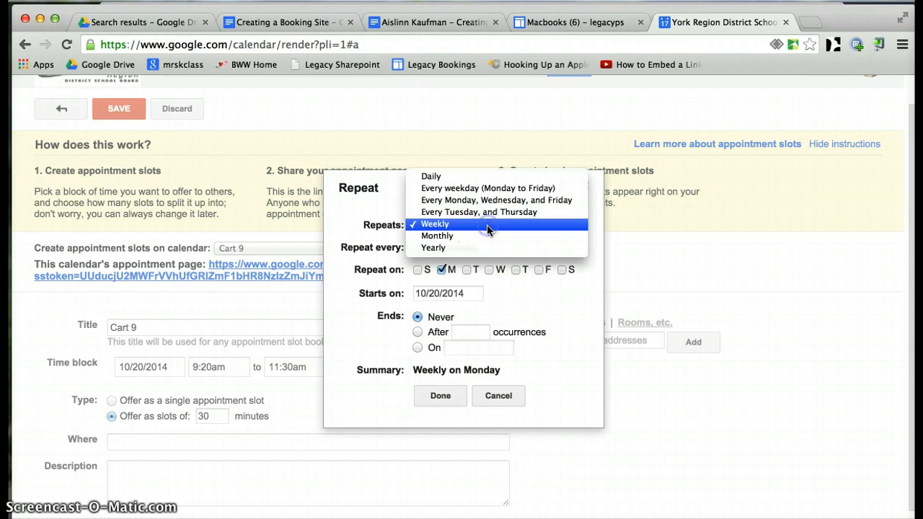
click(500, 190)
click(424, 351)
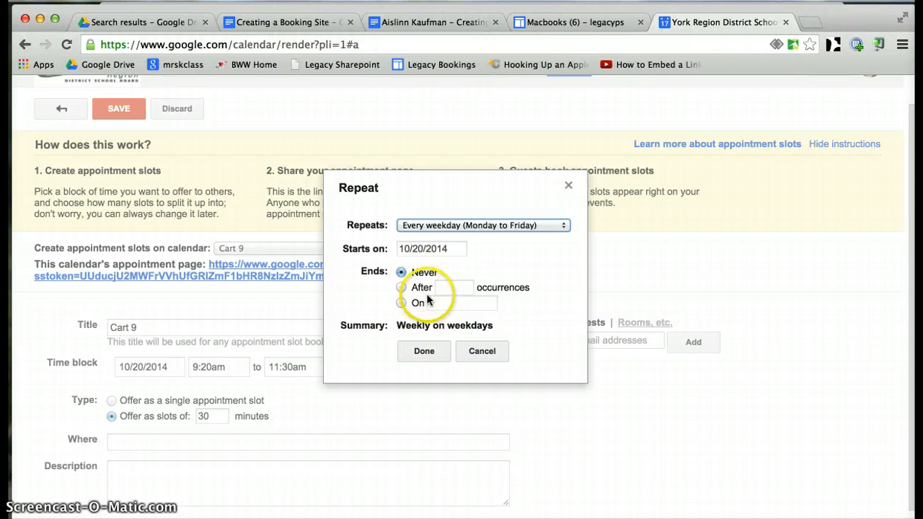
click(424, 351)
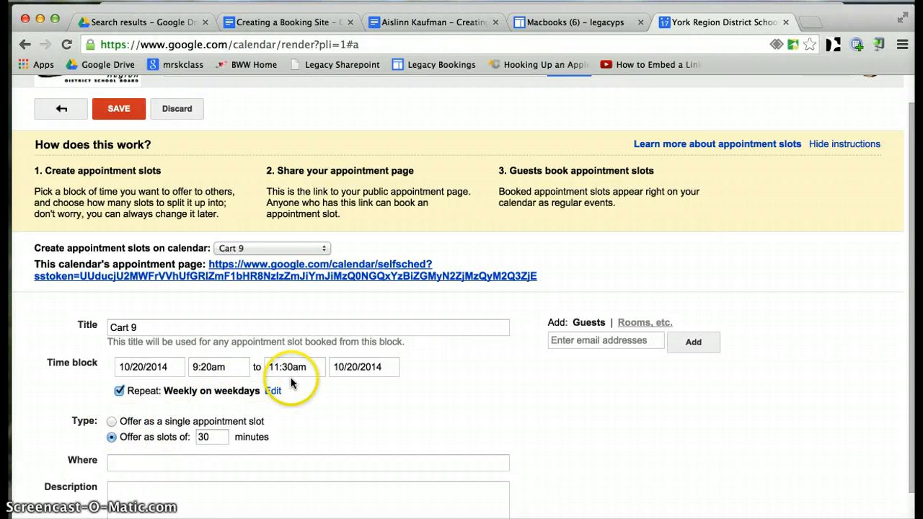
- Offer the block as 50-minute slots with an end time of 11:00am, and save it
click(204, 437)
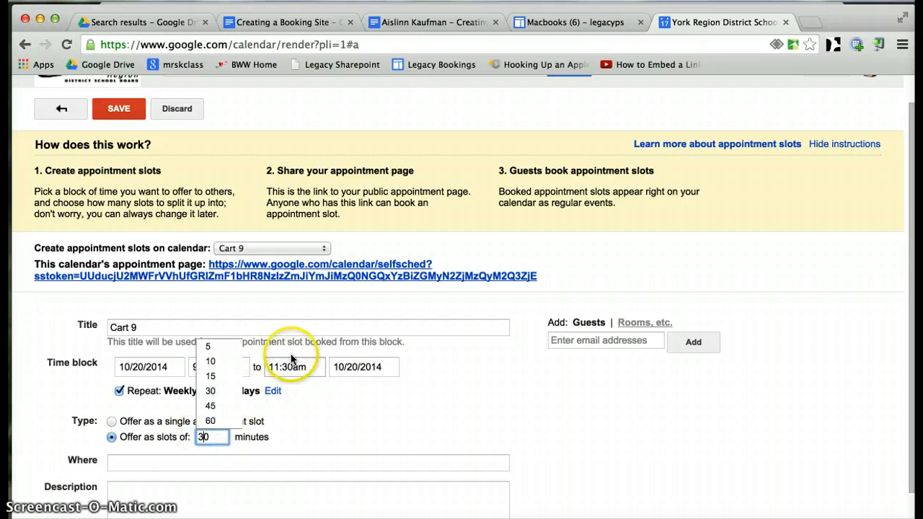
click(213, 422)
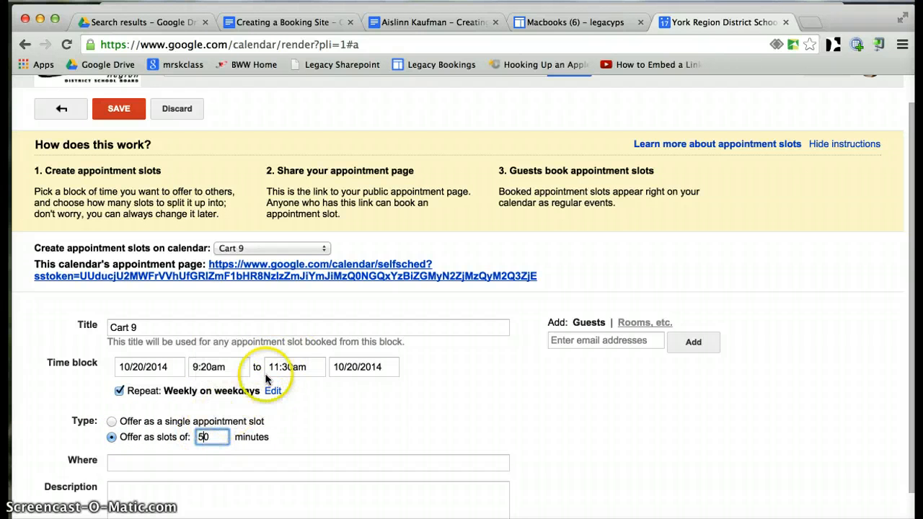
click(277, 369)
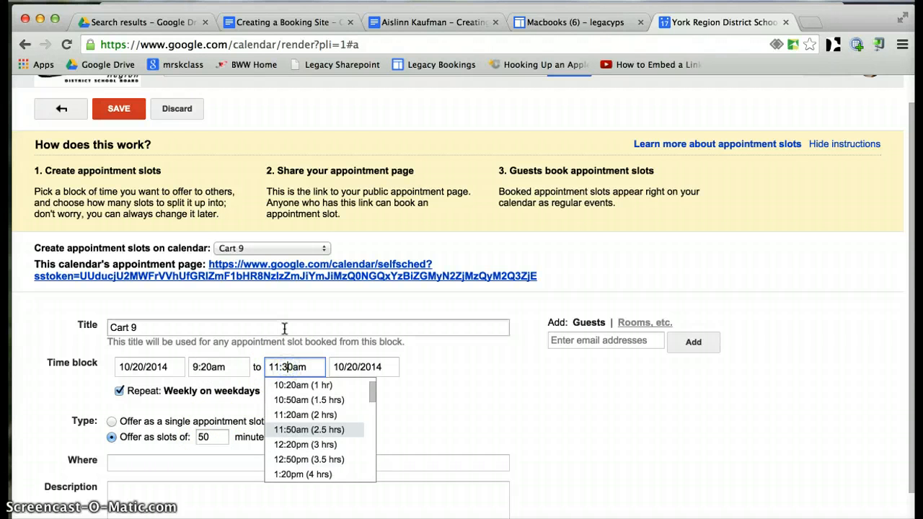
key(BackSpace)
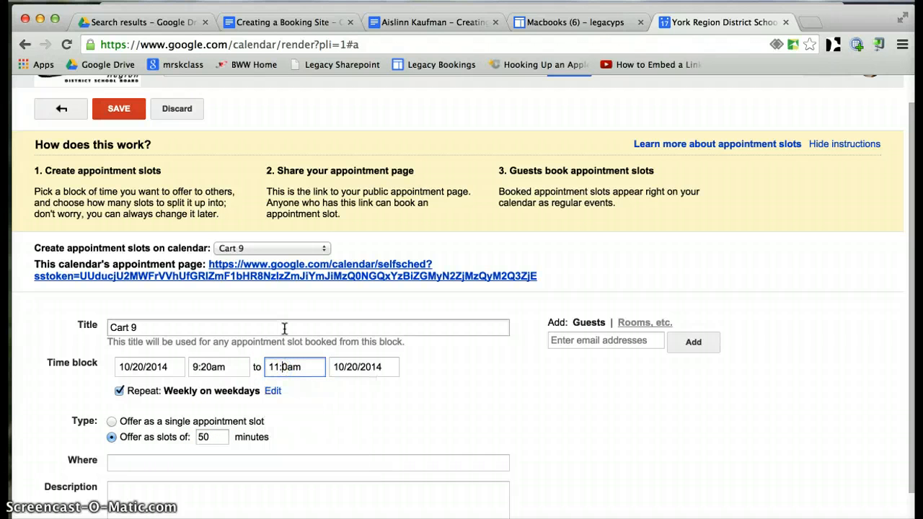
click(373, 406)
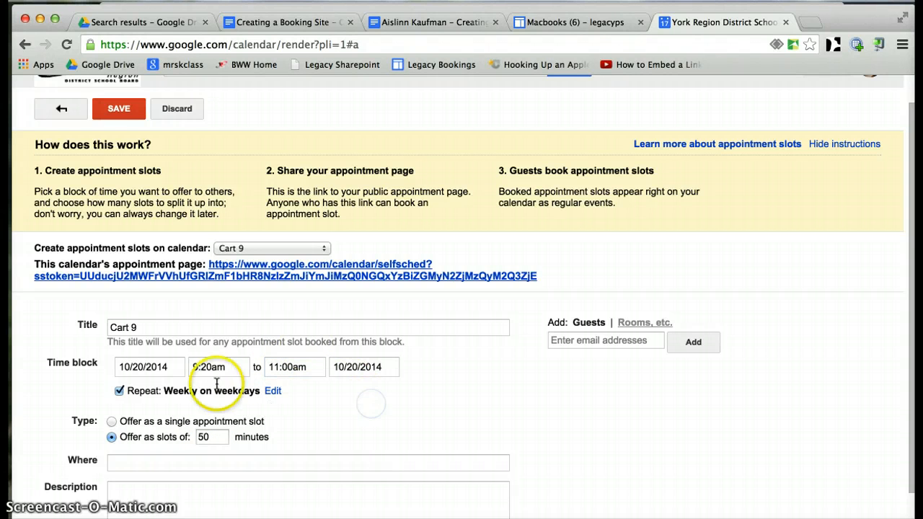
click(119, 105)
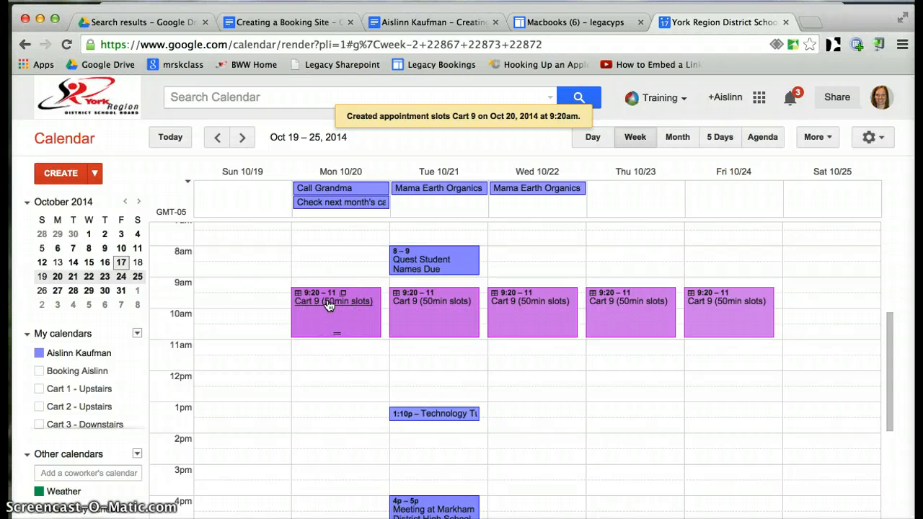
- Start an appointment slot block for Monday, October 20, 11:30am – 12:30pm on the Cart 8 calendar and open its details
click(320, 358)
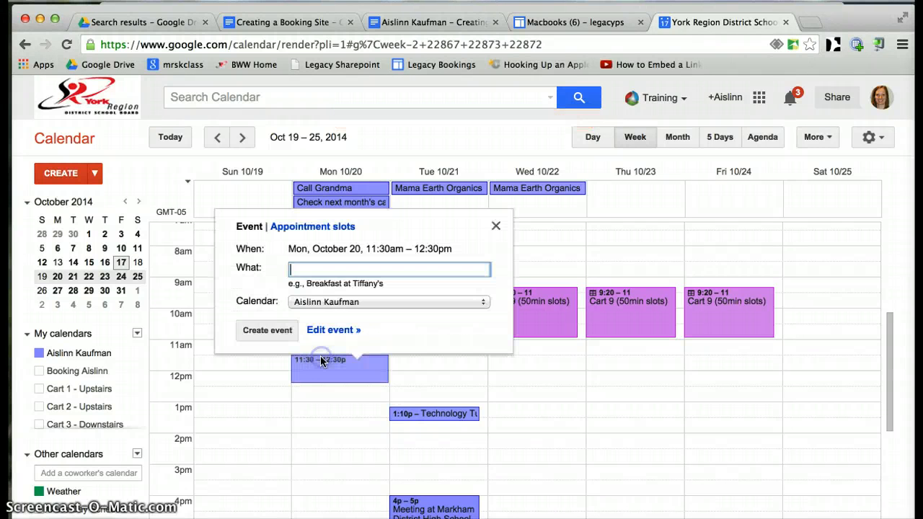
click(329, 228)
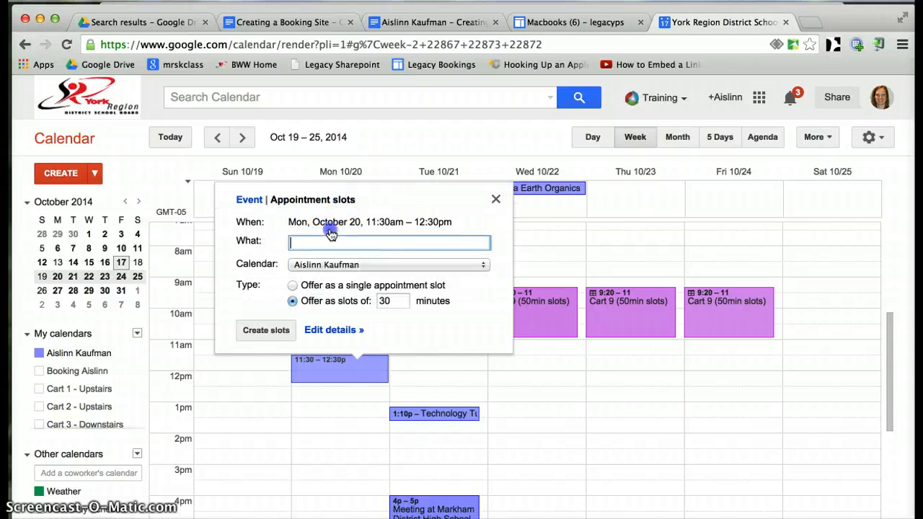
click(339, 265)
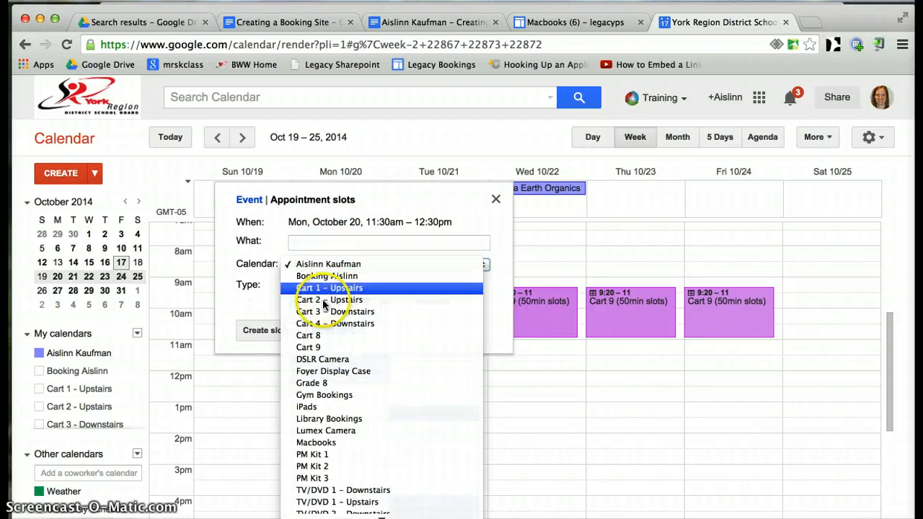
click(320, 333)
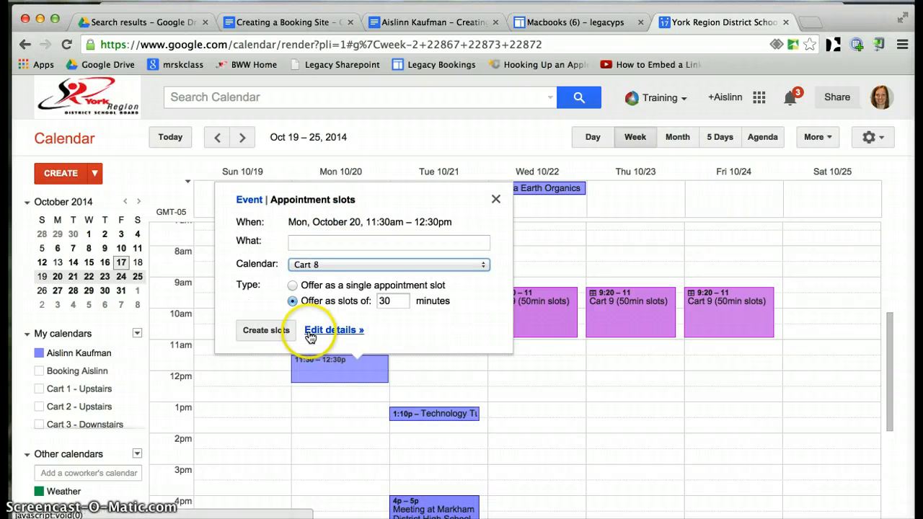
click(311, 333)
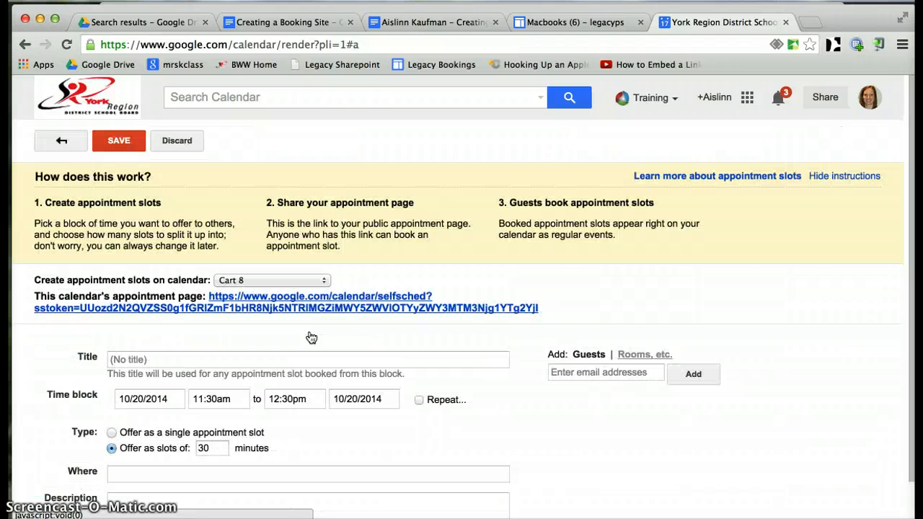
- Title the new appointment block Cart 9 and assign it to the Cart 9 calendar
click(288, 360)
text(Cart 9)
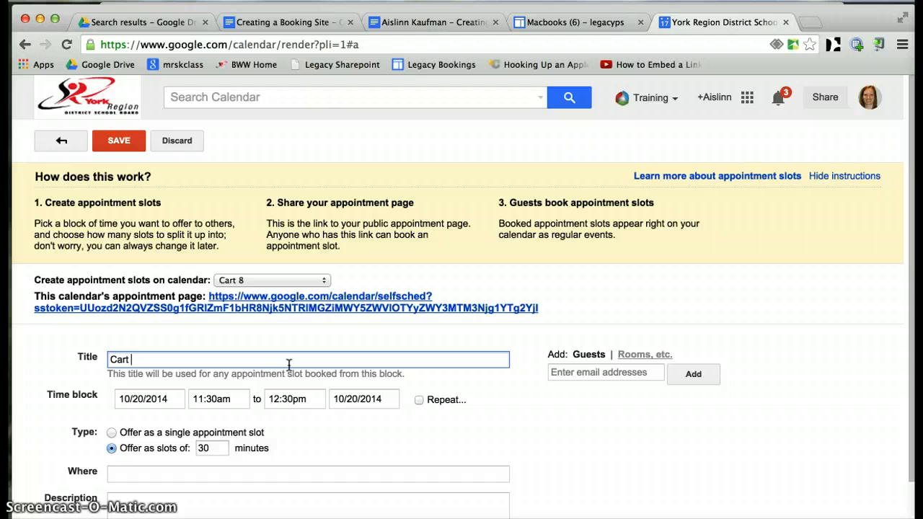
click(318, 280)
click(326, 293)
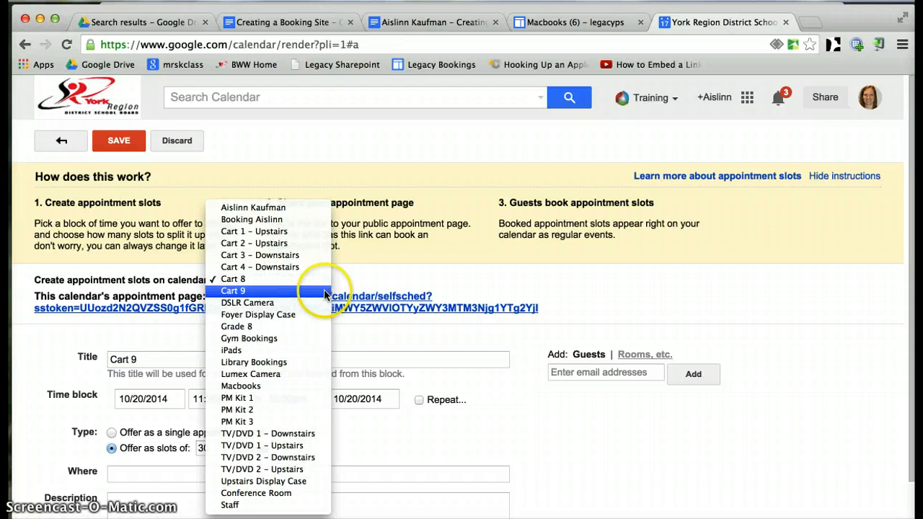
- Set the 11:30am block's end time to 12:50pm and repeat it every weekday (Monday to Friday)
scroll(288, 346, down, 2)
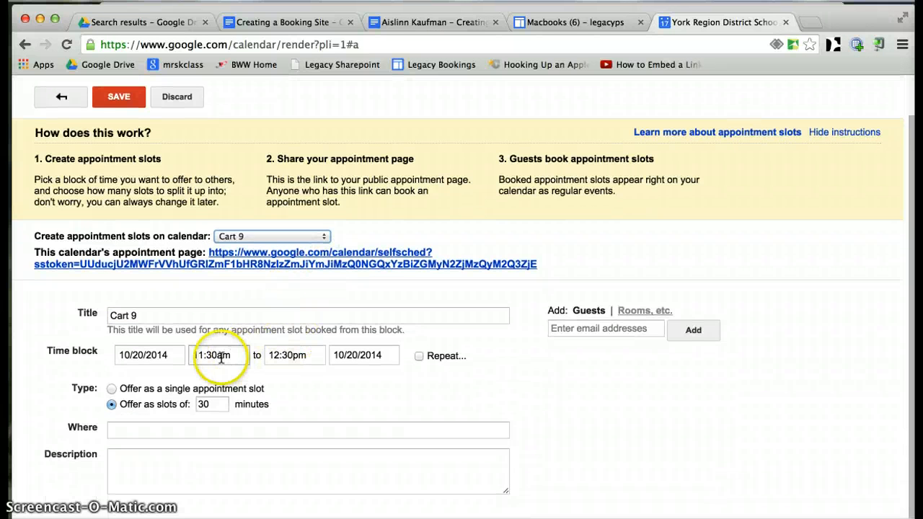
click(284, 354)
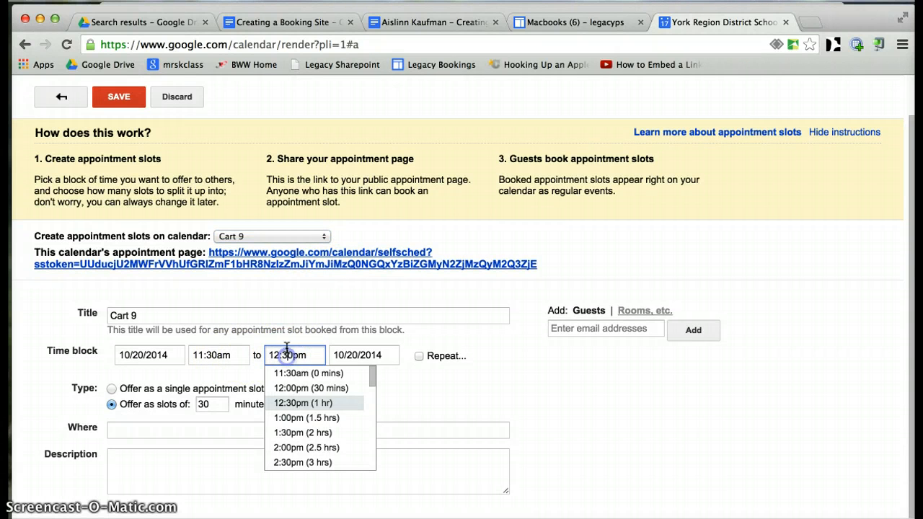
key(BackSpace)
text(5)
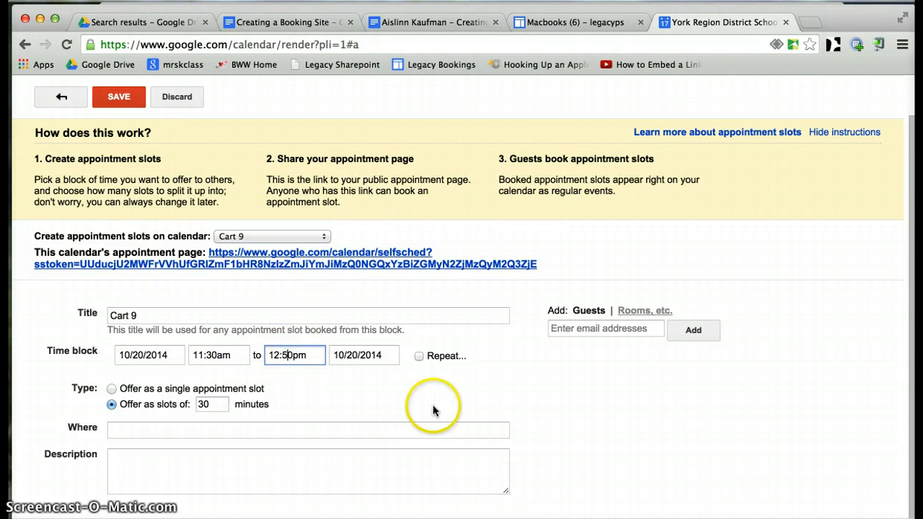
click(420, 356)
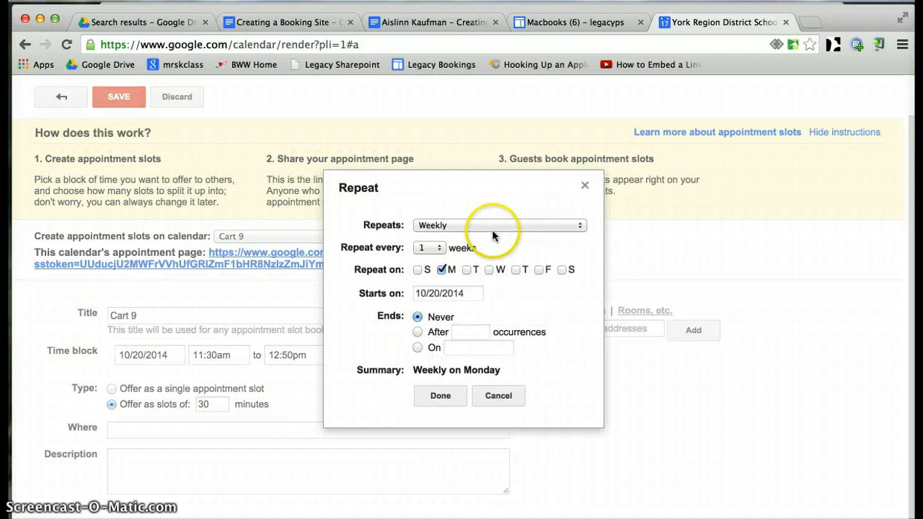
click(493, 228)
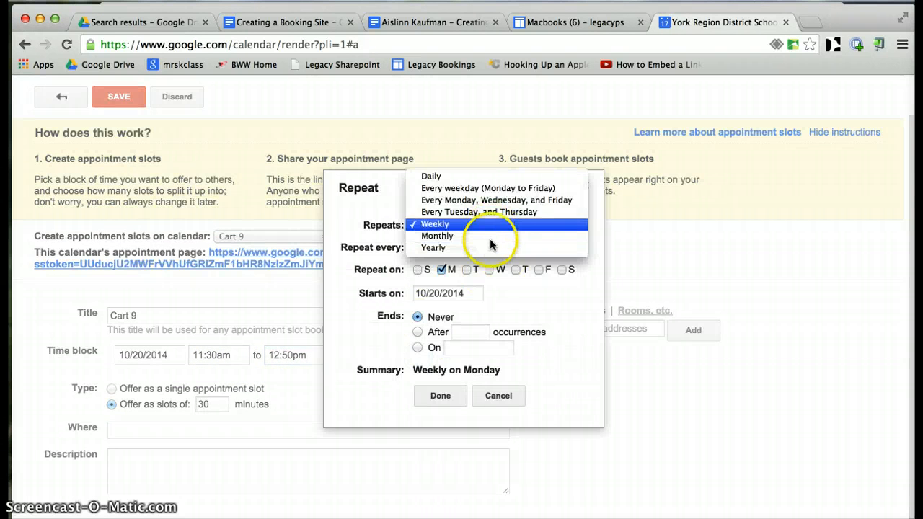
click(507, 188)
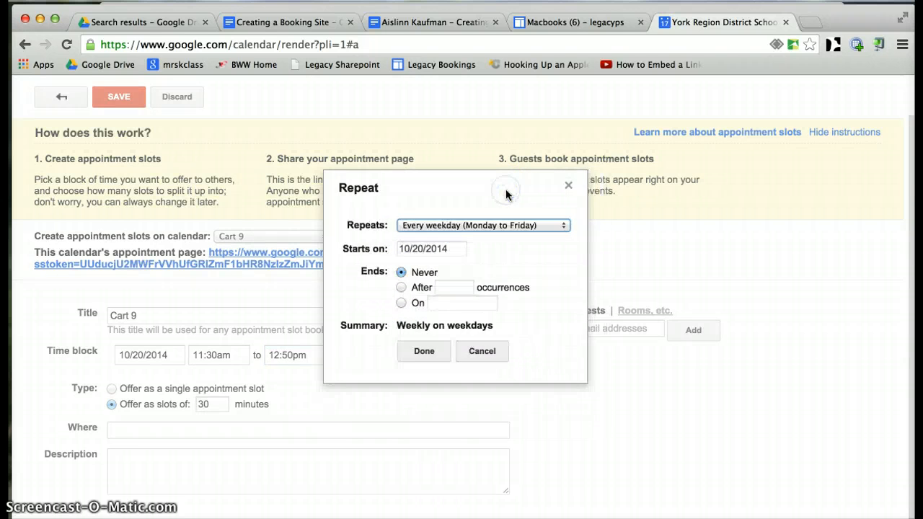
click(424, 353)
- Offer the 11:30am block as slots of 40 minutes and save it
click(213, 426)
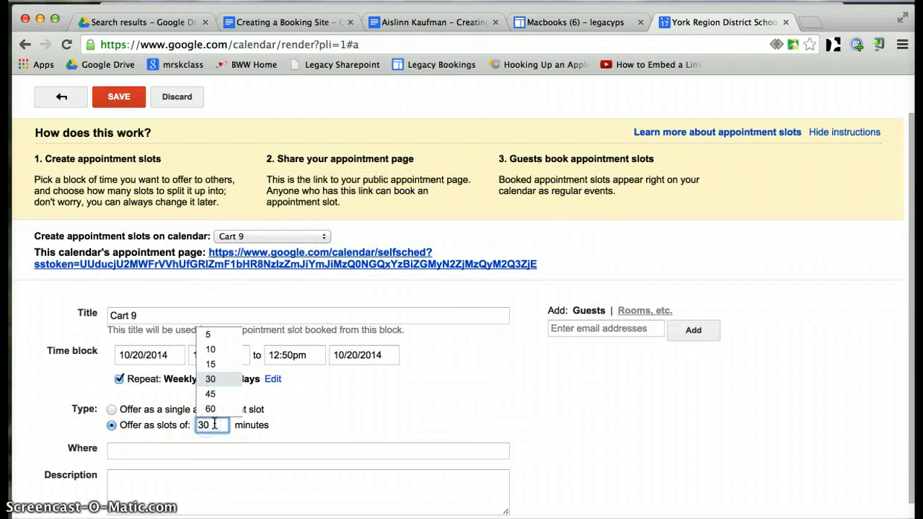
key(BackSpace)
key(BackSpace)
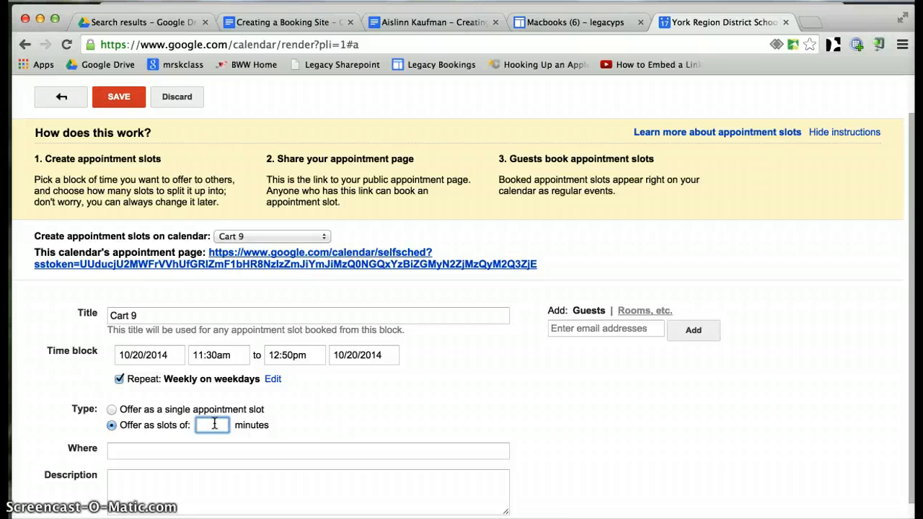
click(444, 409)
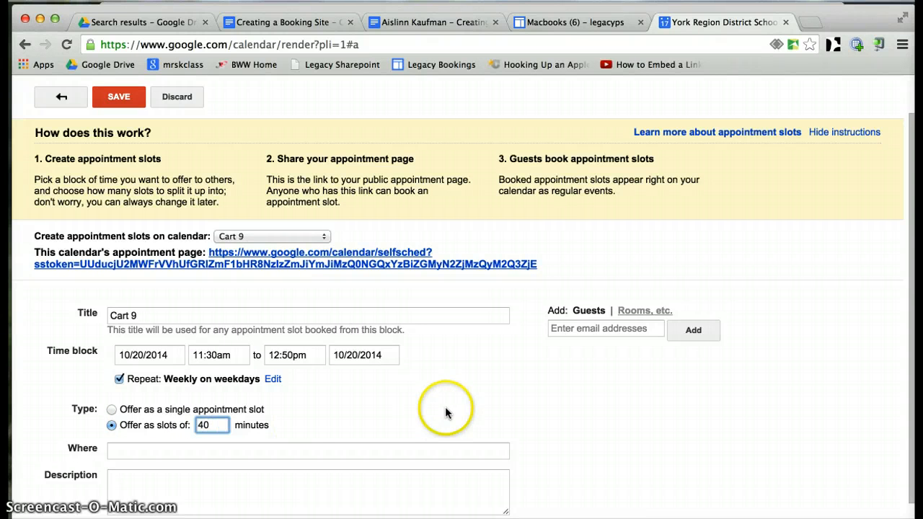
click(119, 101)
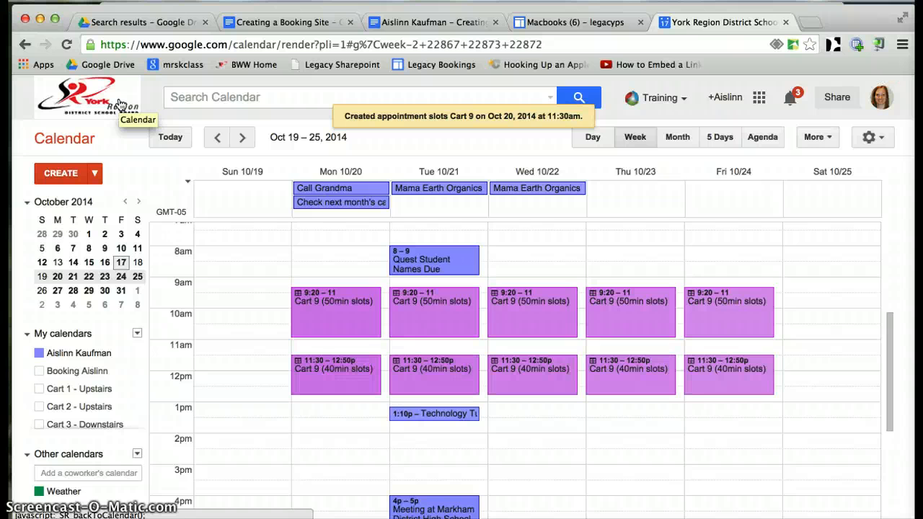
- Copy the Cart 9 calendar's appointment page link from Monday's 9:20am block details and switch to the Macbooks (6) page in Google Sites
click(354, 312)
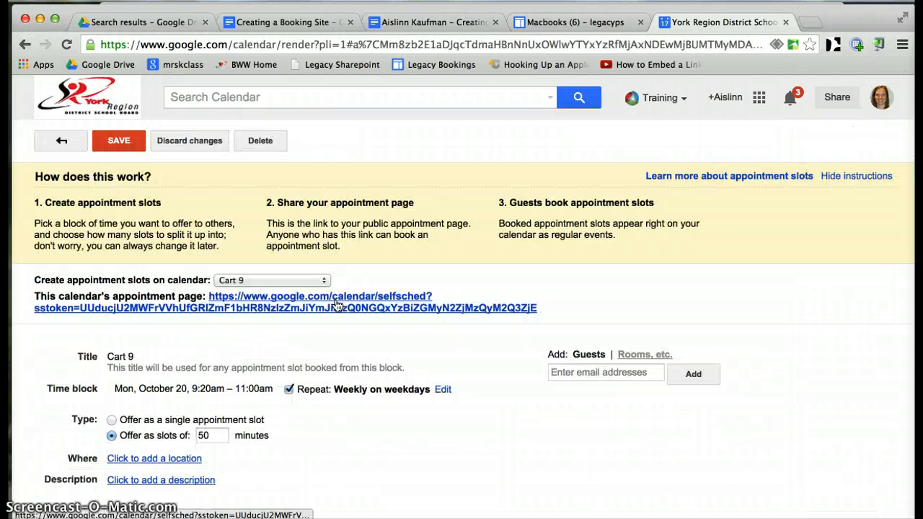
drag(548, 308, 211, 302)
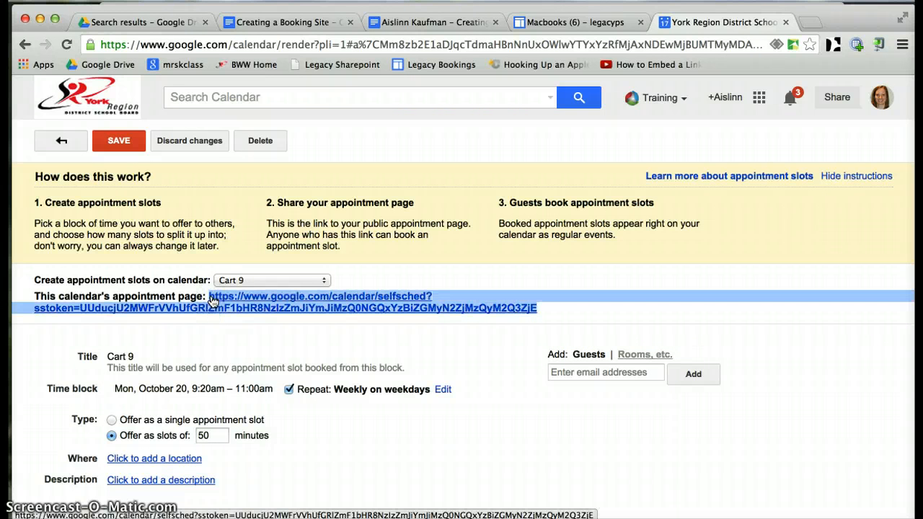
click(605, 23)
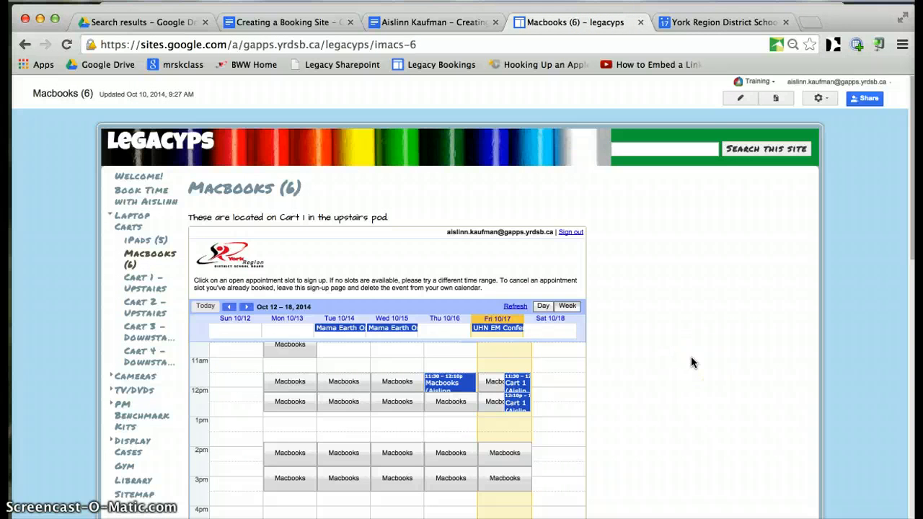
- Create a new top-level web page named Cart 9 in the legacyps site
click(742, 99)
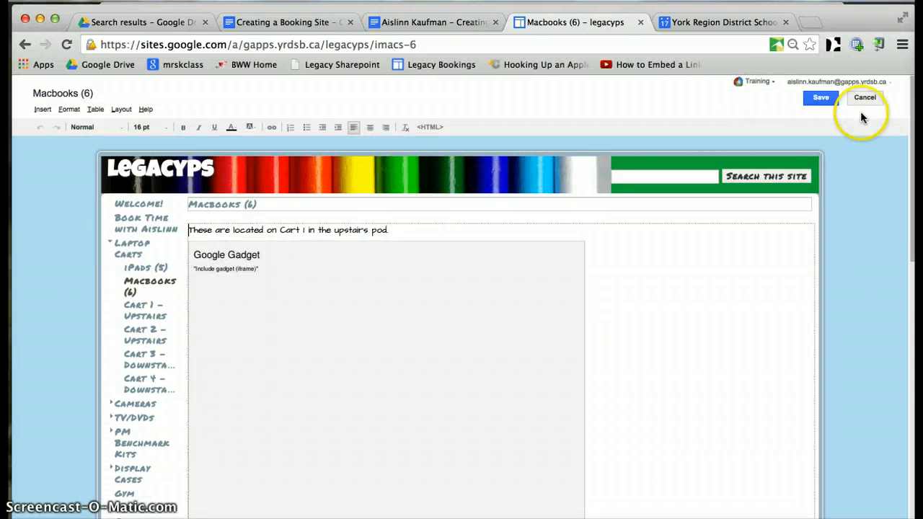
click(822, 98)
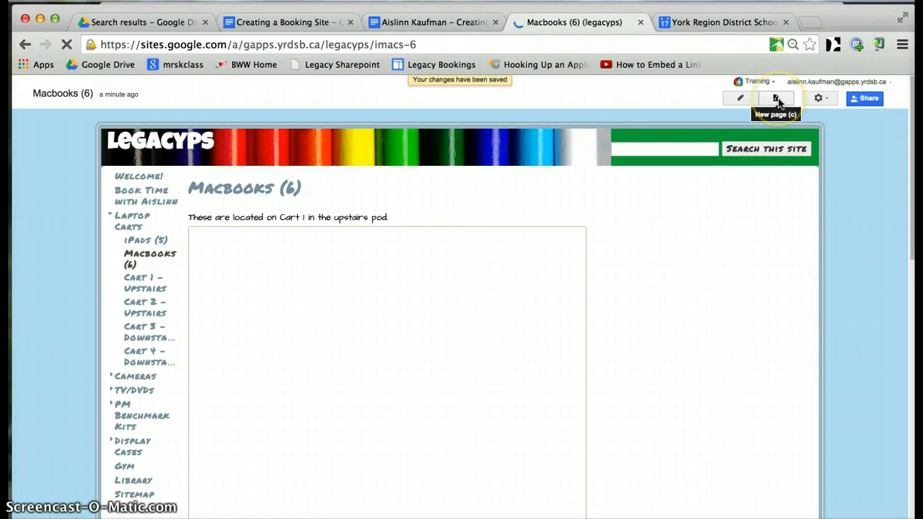
click(777, 98)
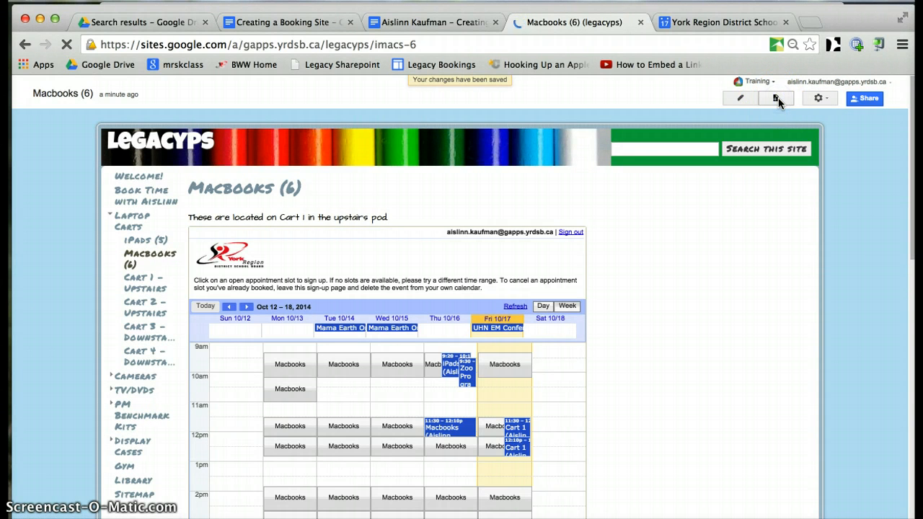
text(Cart 9)
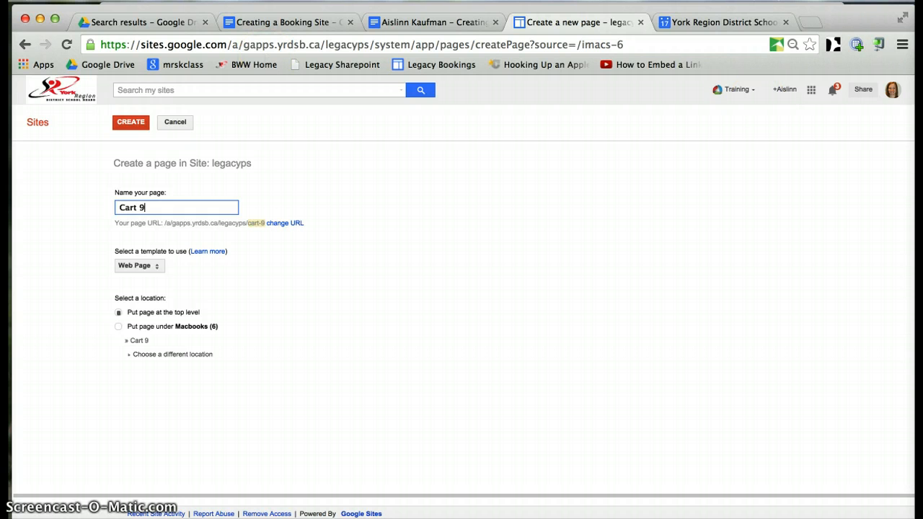
click(138, 125)
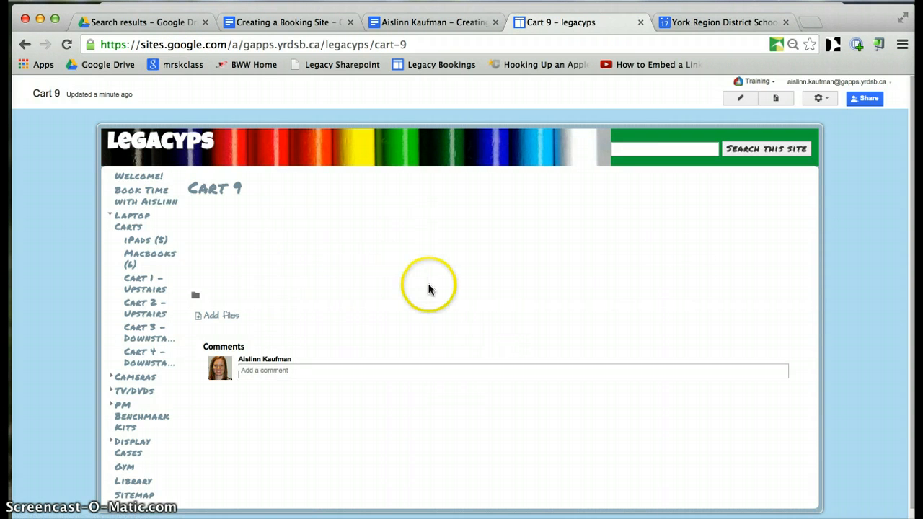
- Open the Cart 9 page for editing and start adding the Include gadget (iframe)
click(743, 103)
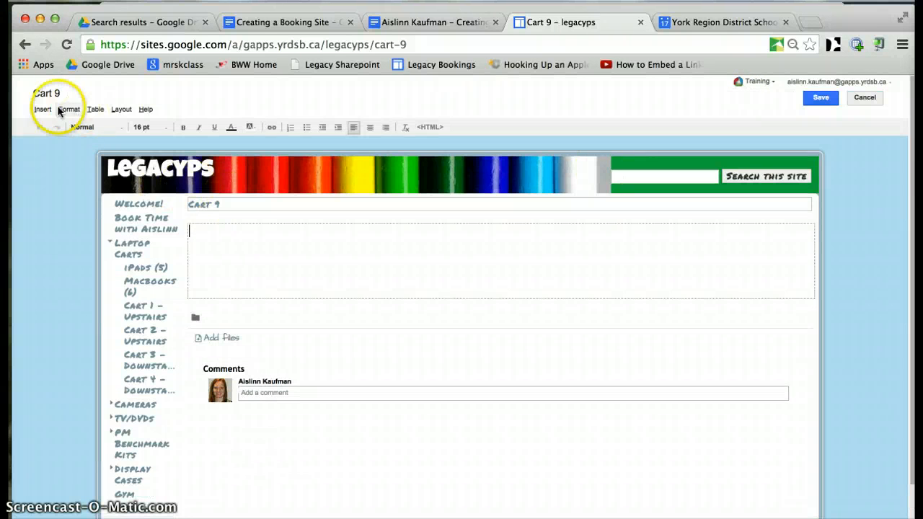
click(45, 110)
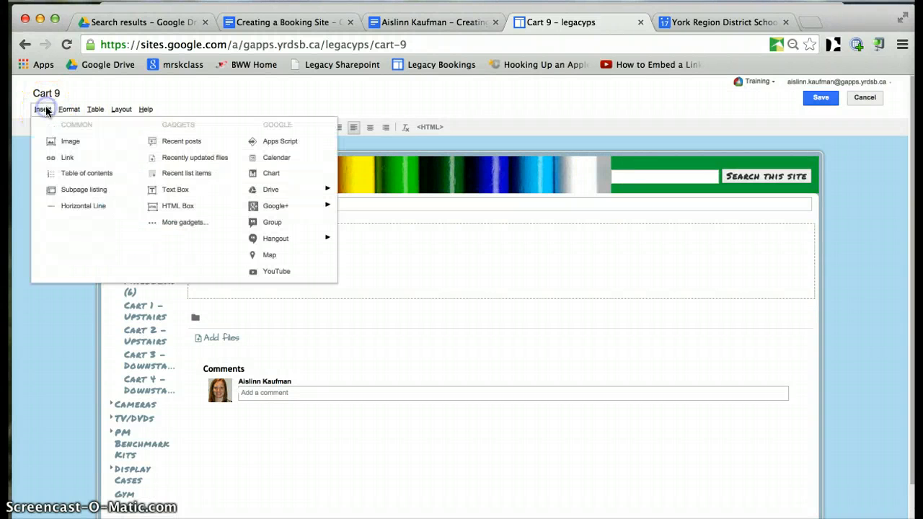
mouse_move(69, 109)
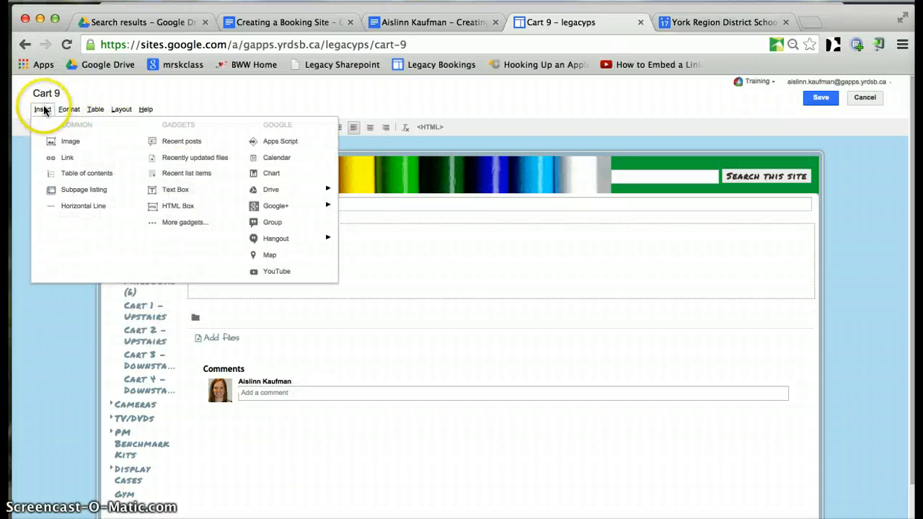
click(172, 226)
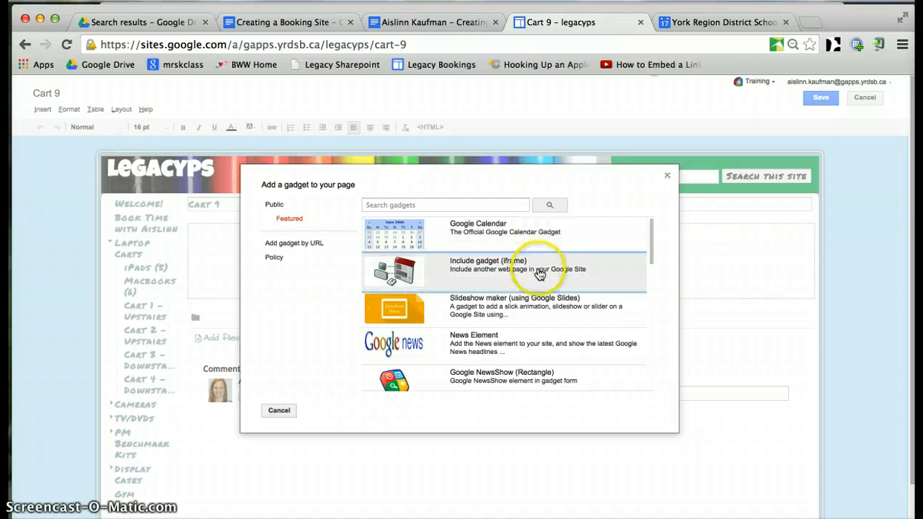
click(539, 272)
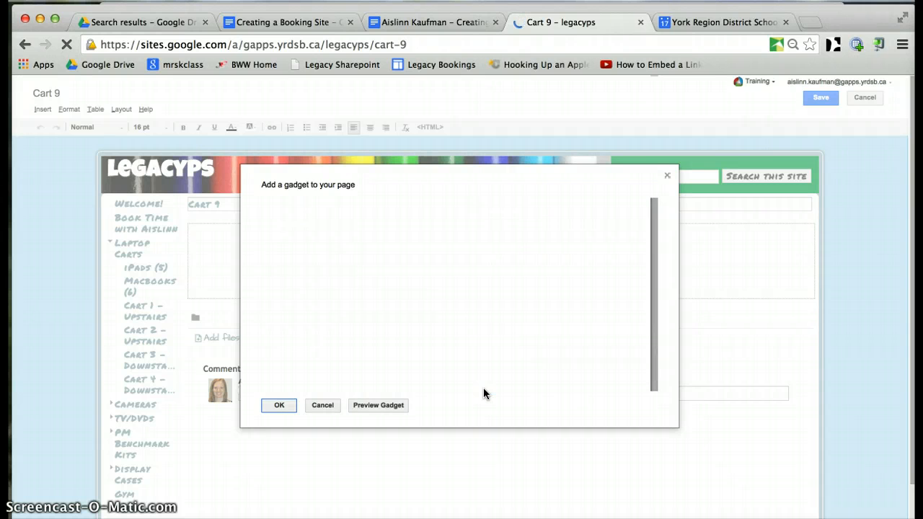
- Insert the gadget with the copied appointment link as its URL, a scrollbar when necessary and no displayed title, and save the page
click(511, 304)
click(518, 209)
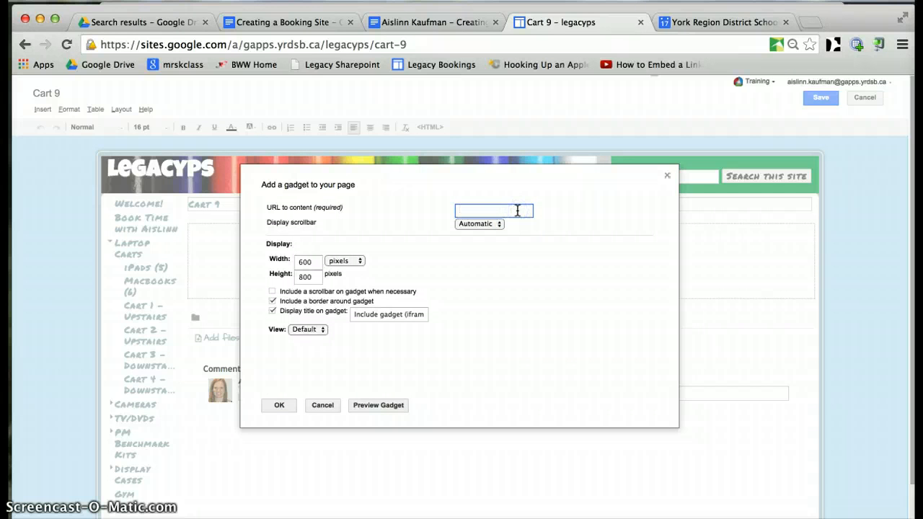
key(super+v)
click(273, 292)
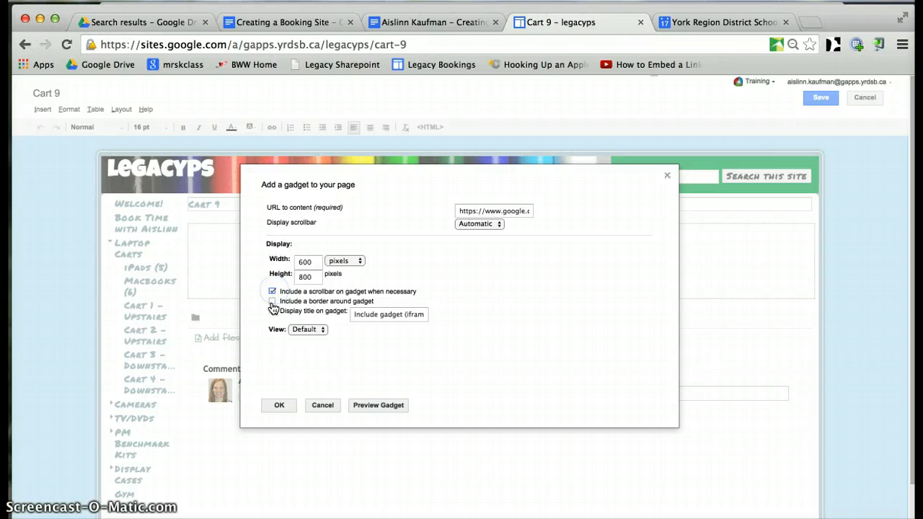
click(273, 301)
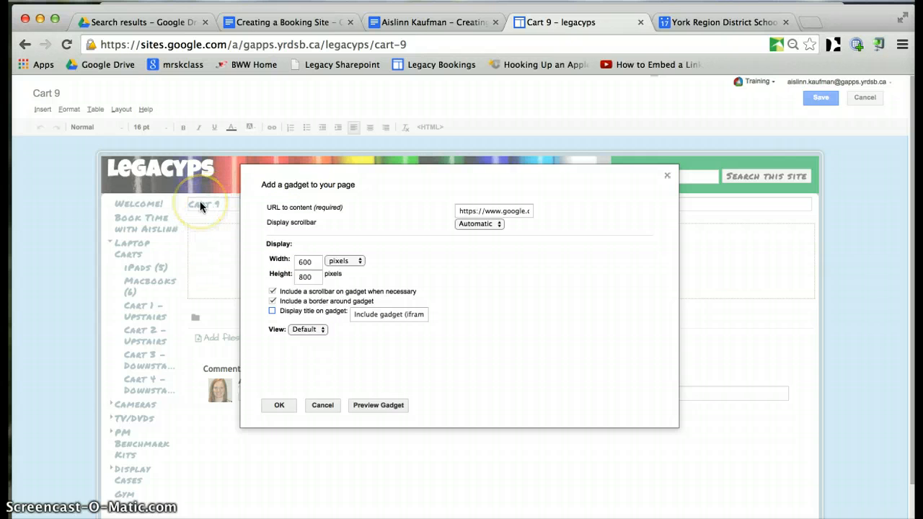
key(super+minus)
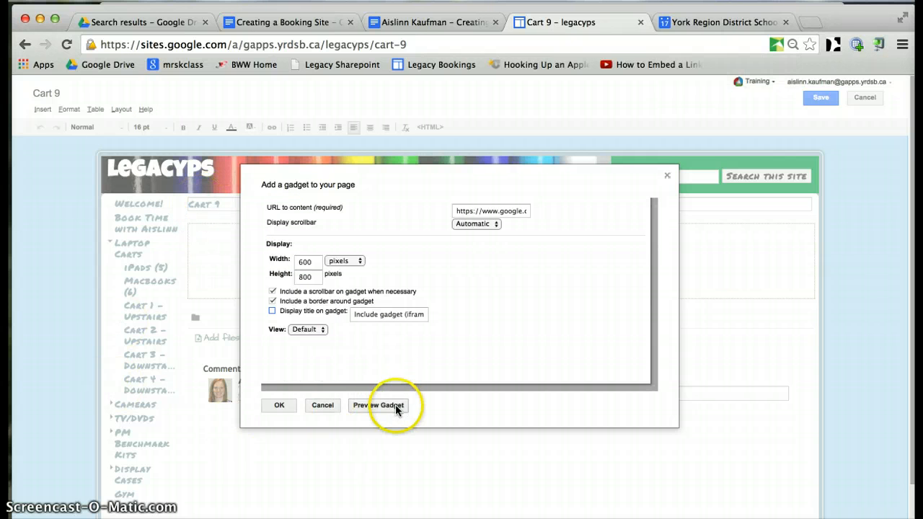
click(280, 406)
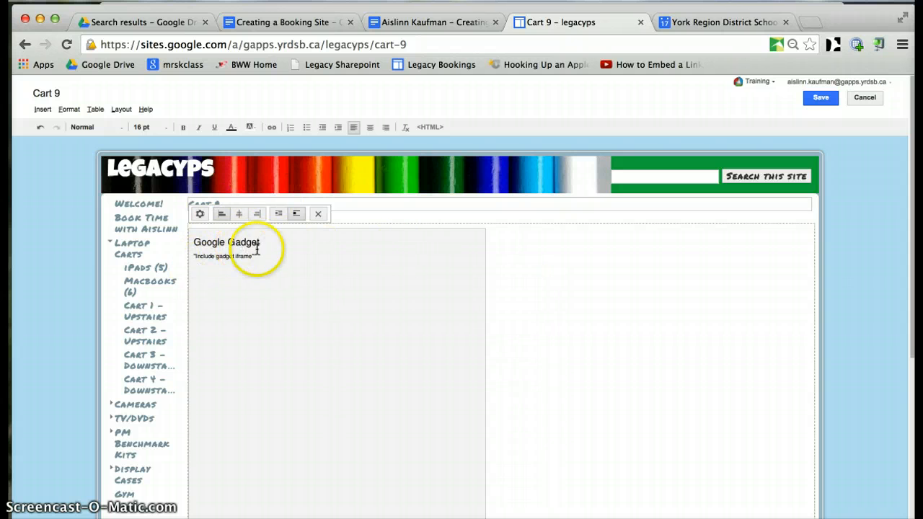
click(831, 97)
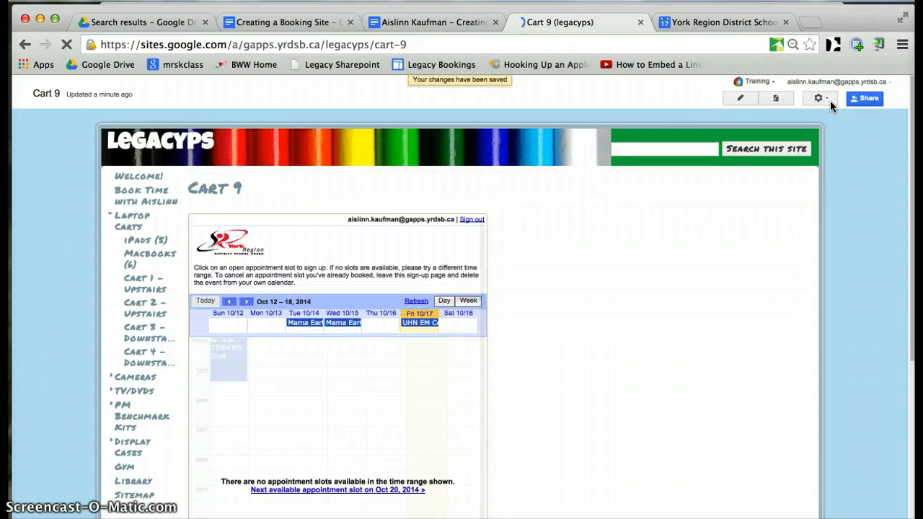
- Go to the next available appointment slots and book the Cart 9 slot on Thursday, October 23, 9:20am – 10:10am, staying on the page
click(397, 492)
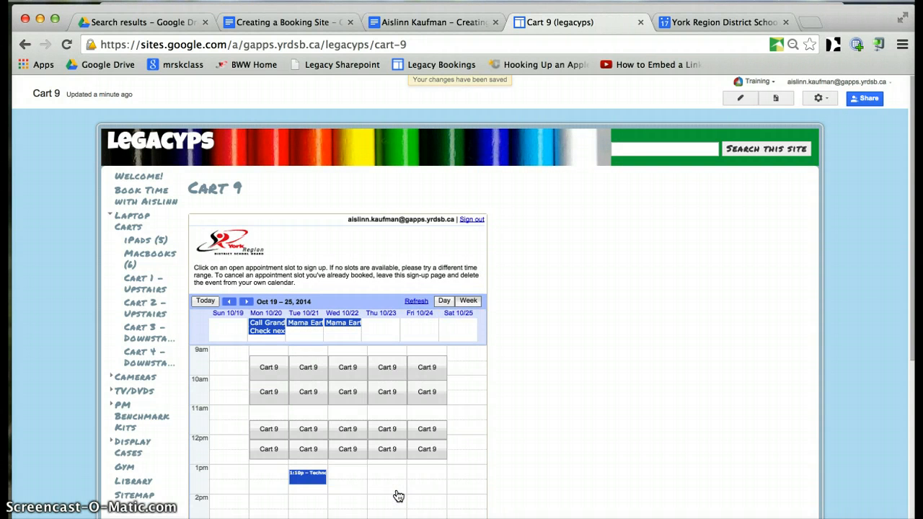
click(396, 495)
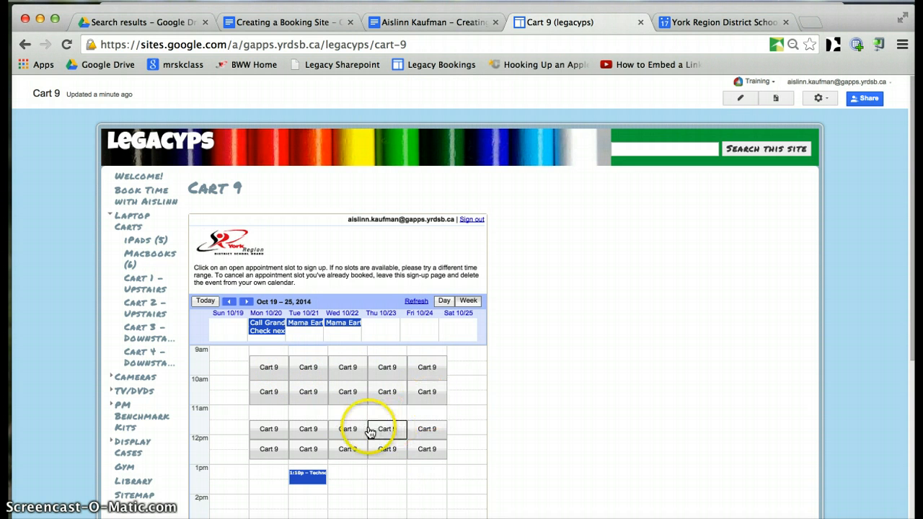
click(394, 373)
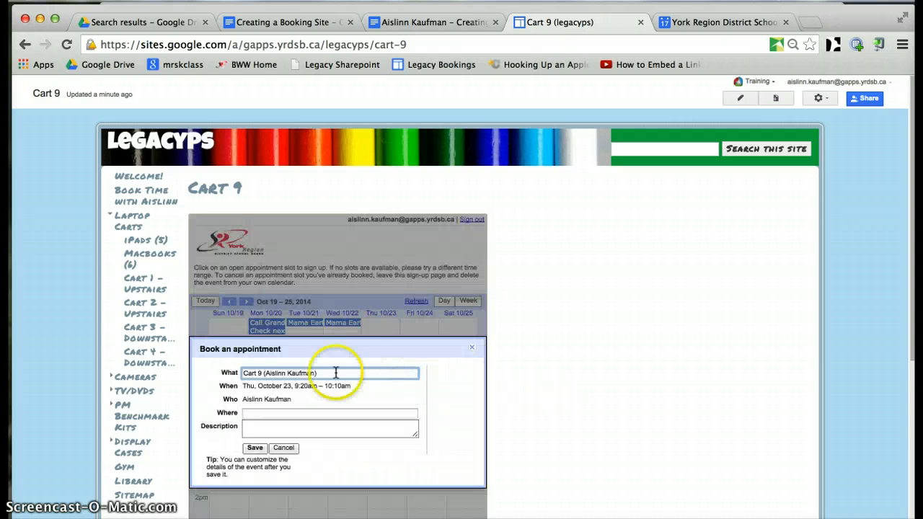
click(254, 452)
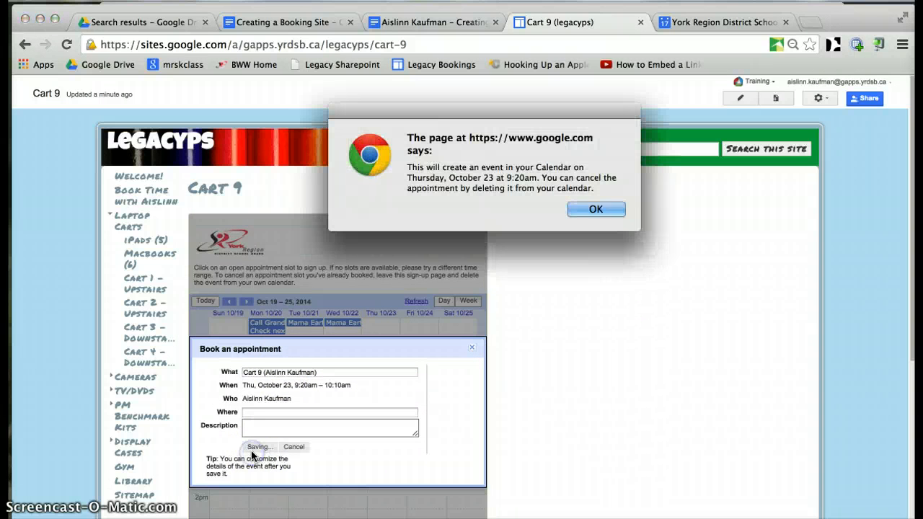
click(608, 210)
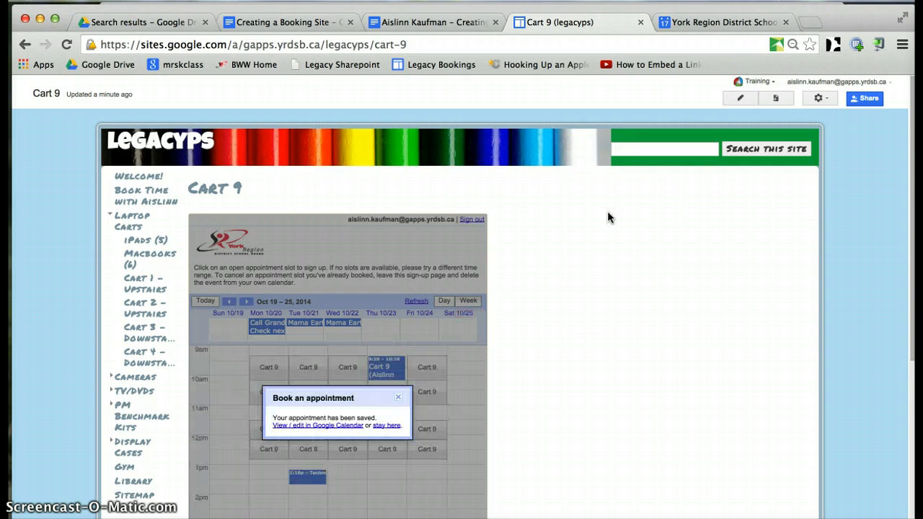
click(402, 424)
click(388, 427)
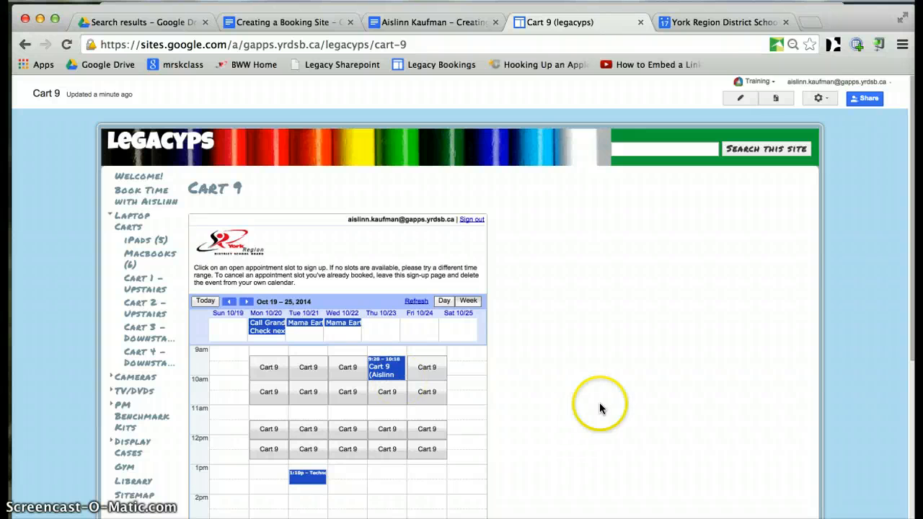
- Reopen the Cart 9 page for editing and add blank lines below the embedded gadget
scroll(587, 399, down, 2)
scroll(587, 399, up, 1)
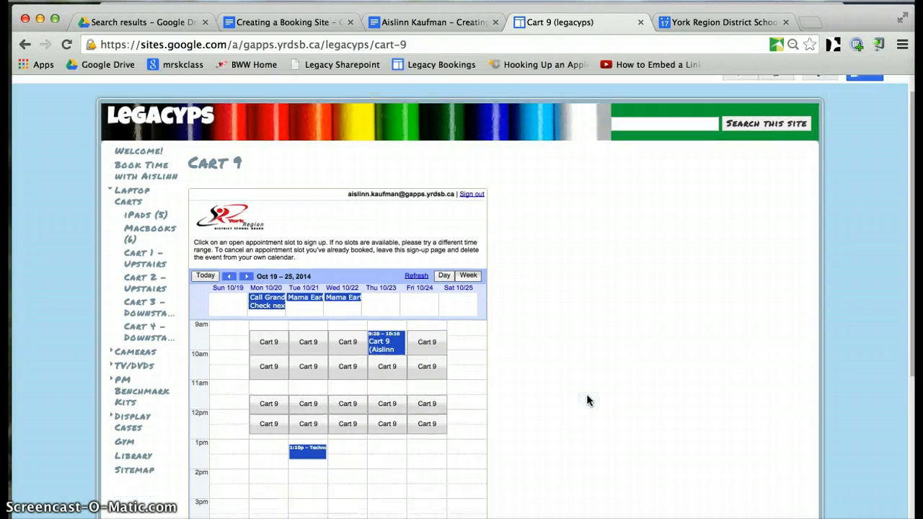
scroll(587, 399, down, 2)
scroll(587, 399, up, 3)
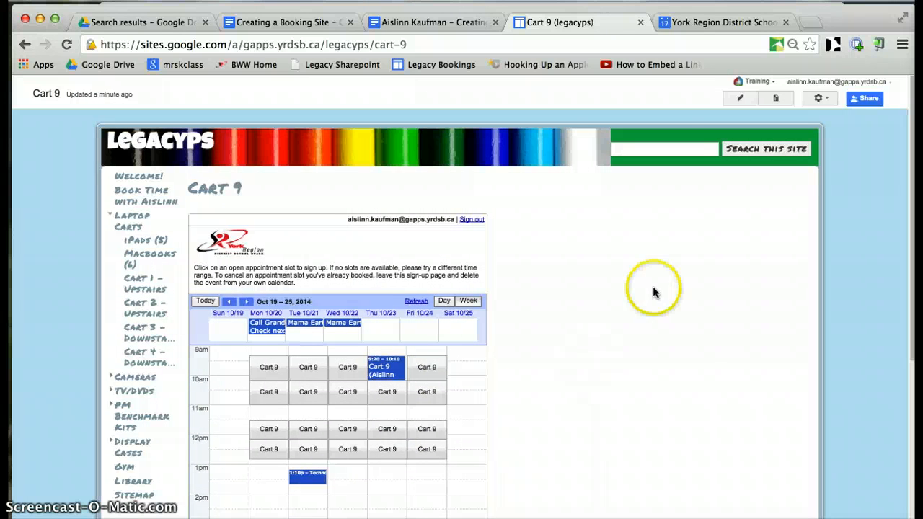
click(742, 100)
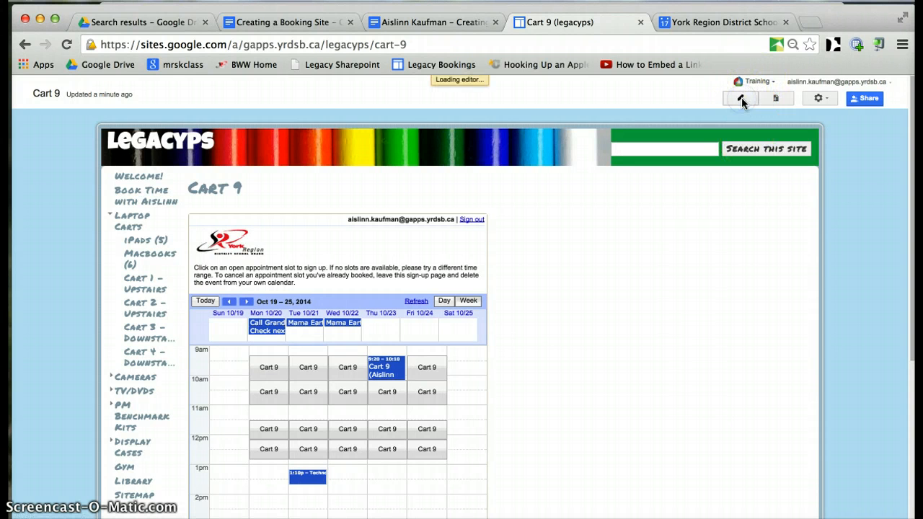
click(548, 454)
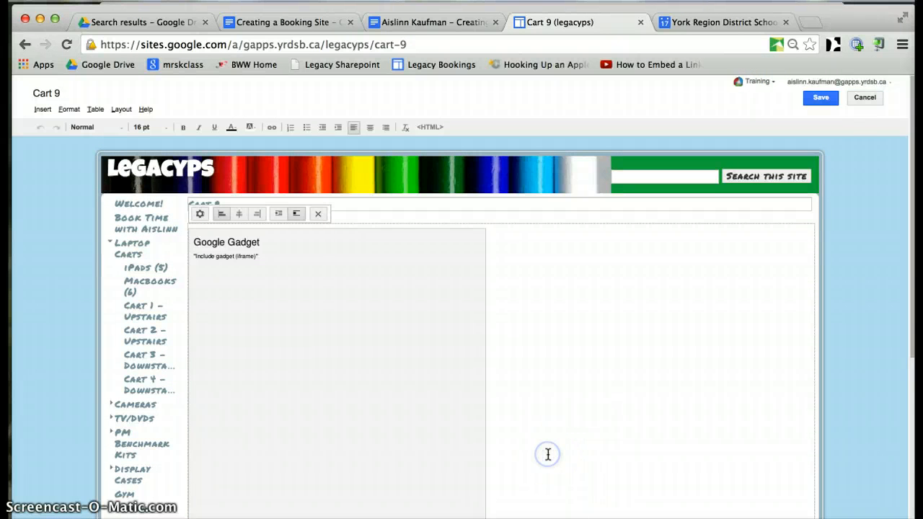
scroll(548, 454, down, 5)
key(Return)
key(Return)
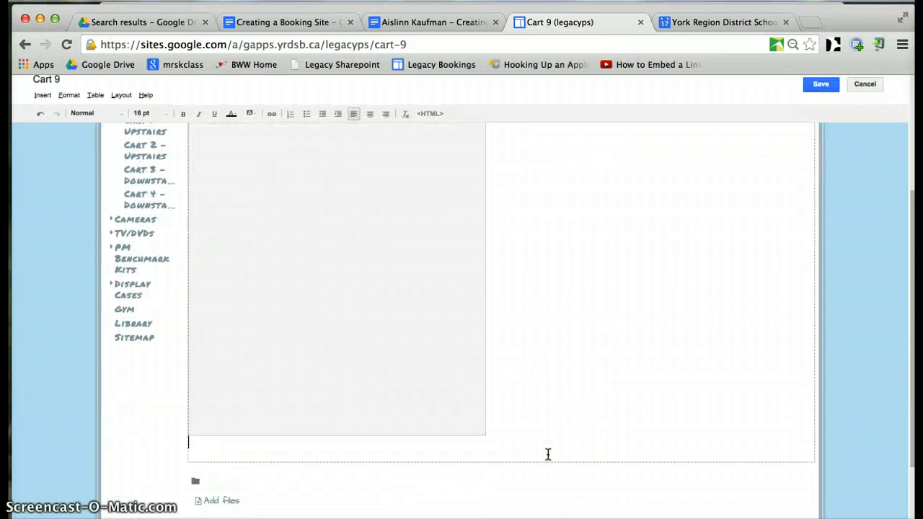
- Insert a Google Calendar below the booking gadget, choosing the Cart 9 calendar from the calendar list
click(43, 96)
mouse_move(267, 200)
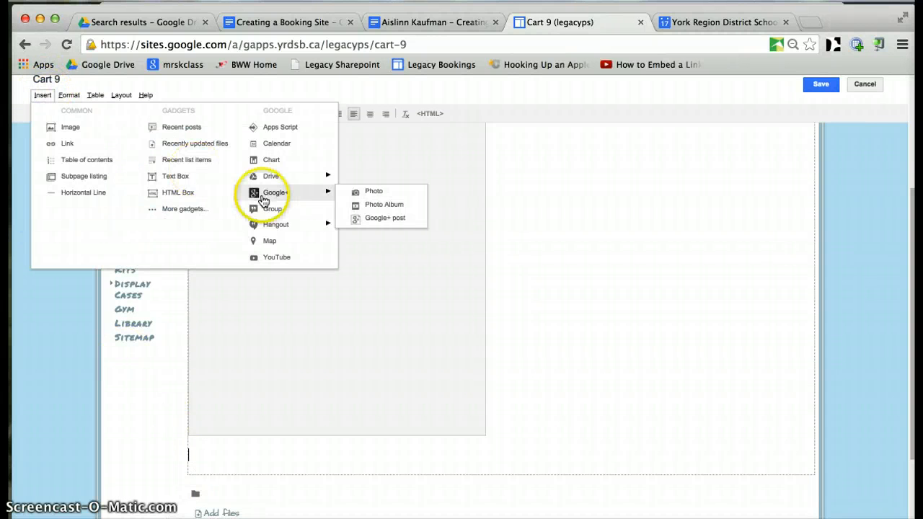
click(277, 148)
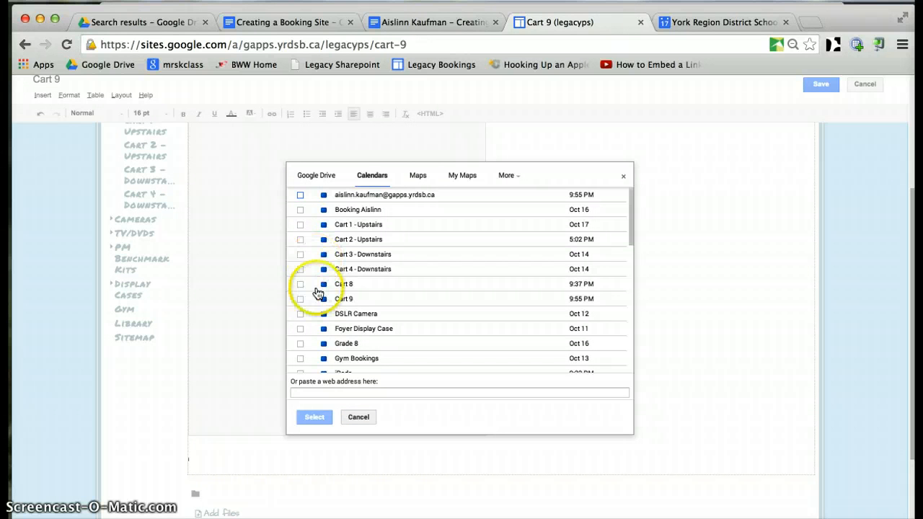
right_click(301, 299)
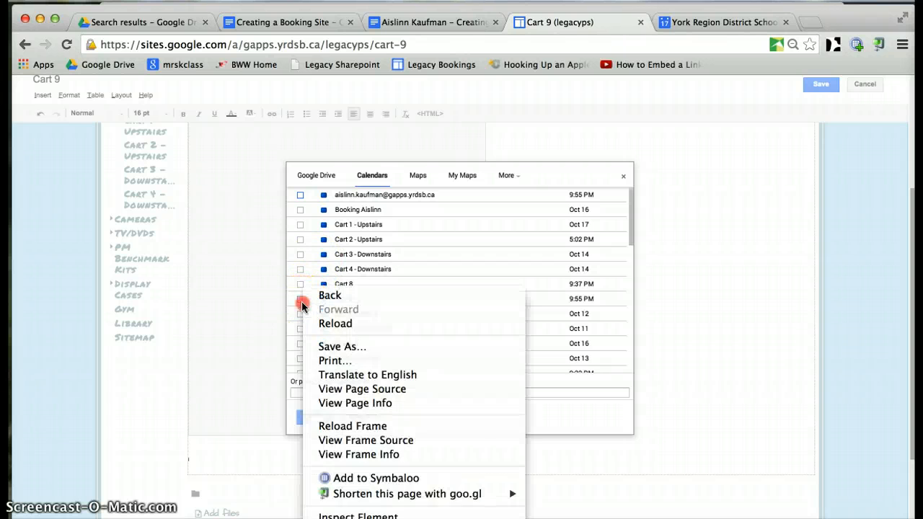
click(300, 298)
click(300, 298)
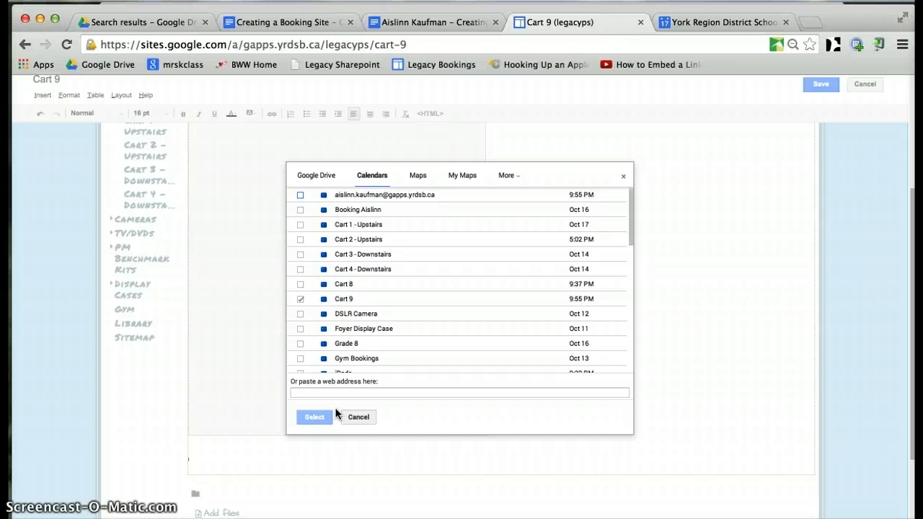
click(316, 420)
click(314, 418)
click(307, 448)
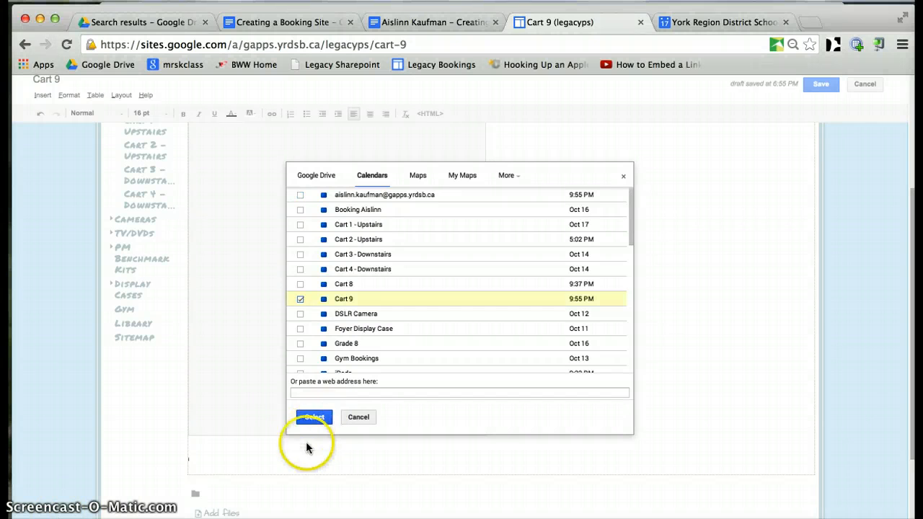
click(319, 418)
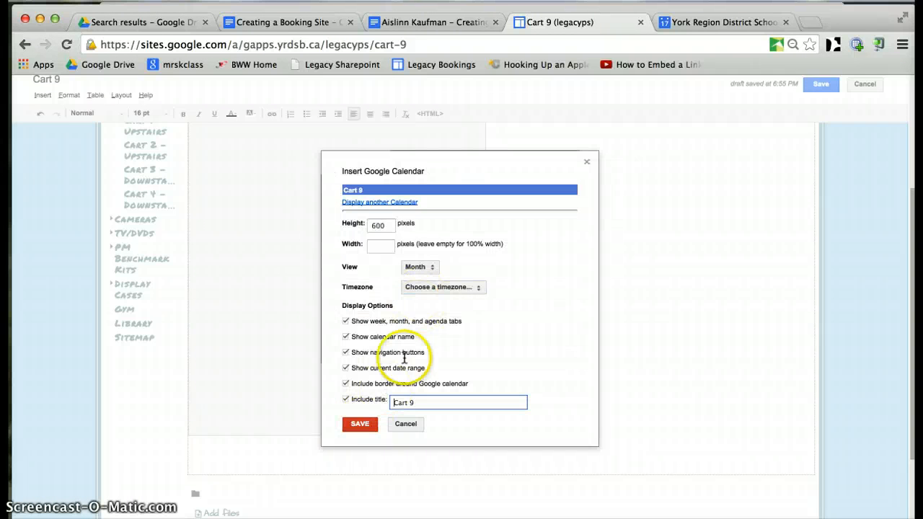
- Exclude the title from the Cart 9 calendar's display options, insert the calendar and save the page
click(346, 400)
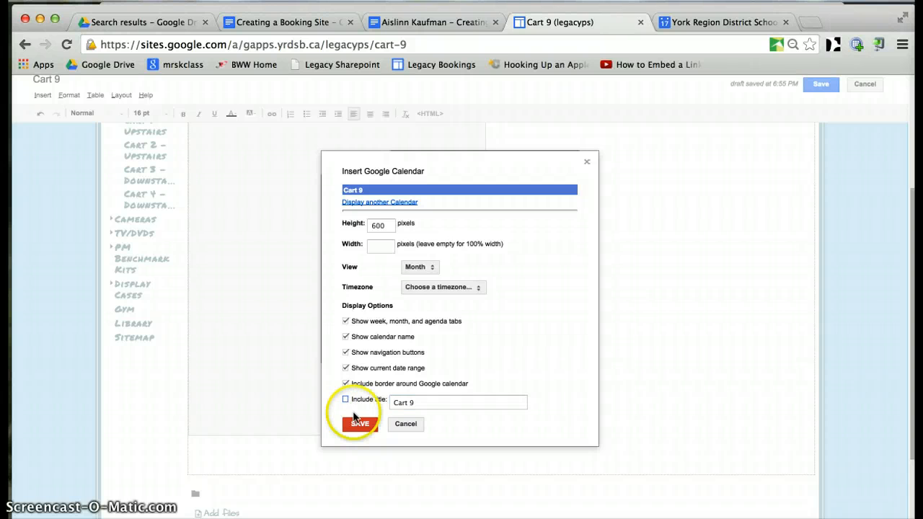
click(363, 430)
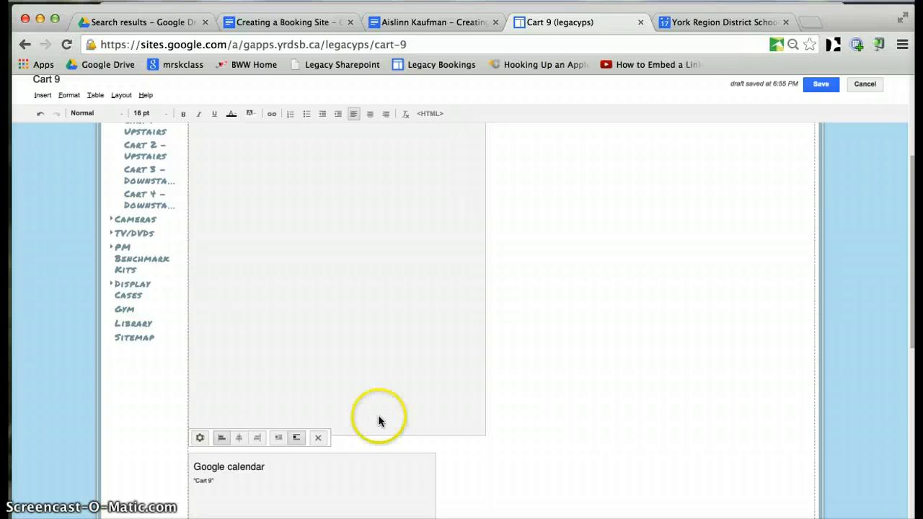
click(823, 85)
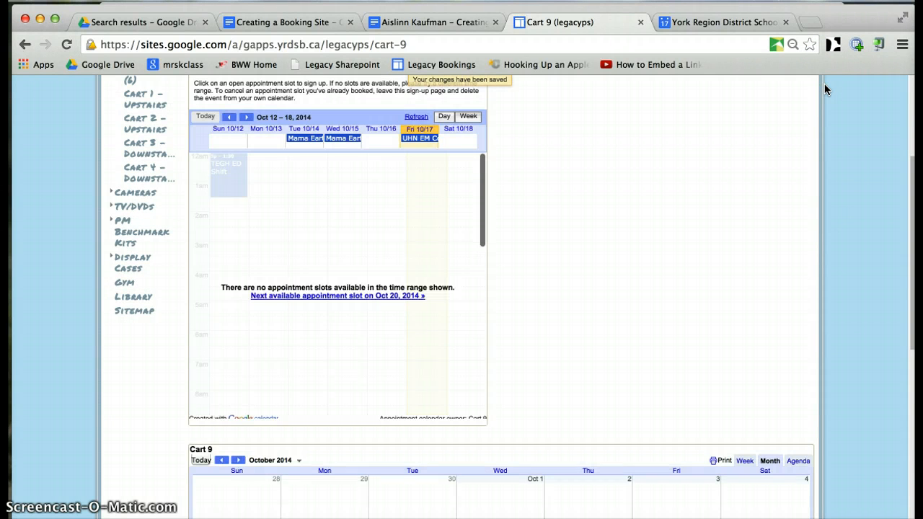
- Go to the next available appointment slots and compare the October 23 booking with the embedded Cart 9 month calendar below
click(334, 297)
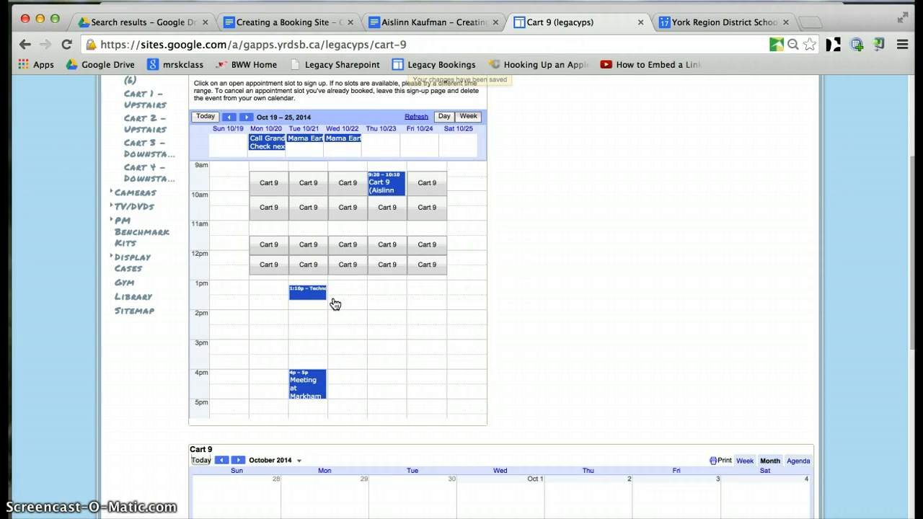
scroll(334, 304, up, 5)
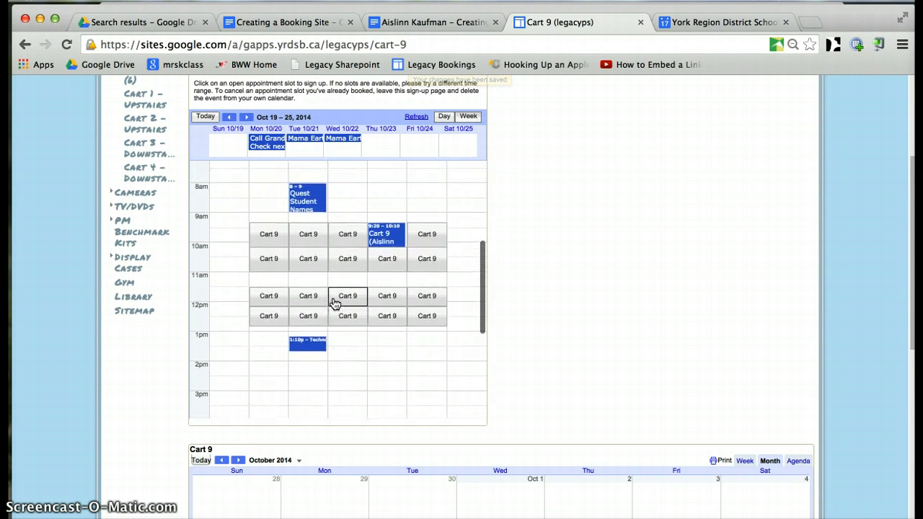
scroll(614, 248, up, 3)
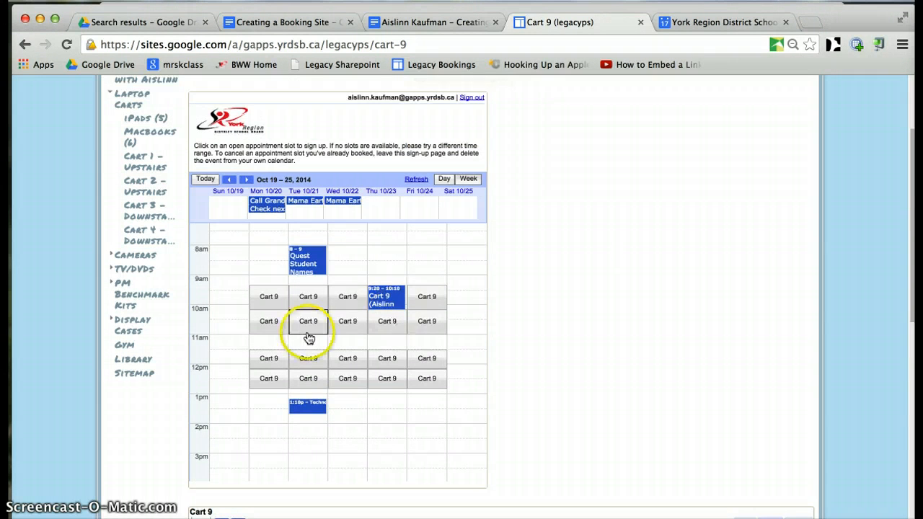
click(755, 355)
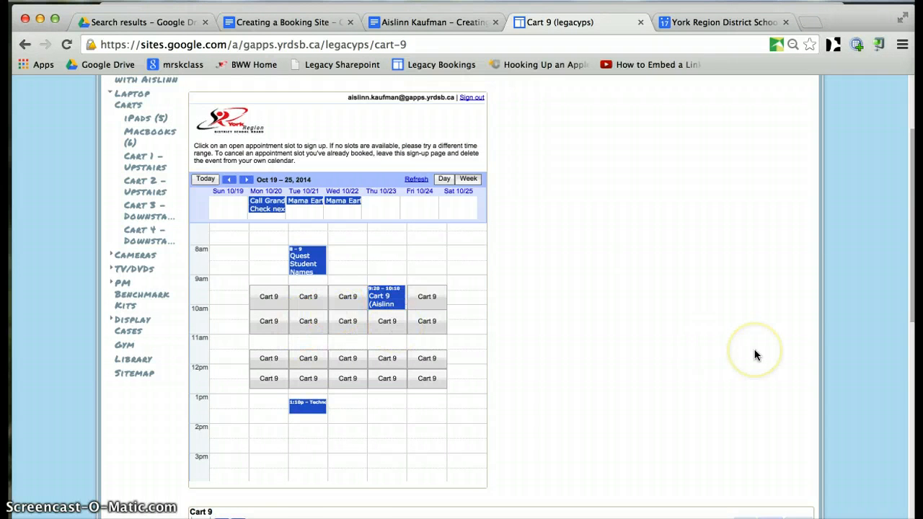
scroll(755, 355, down, 5)
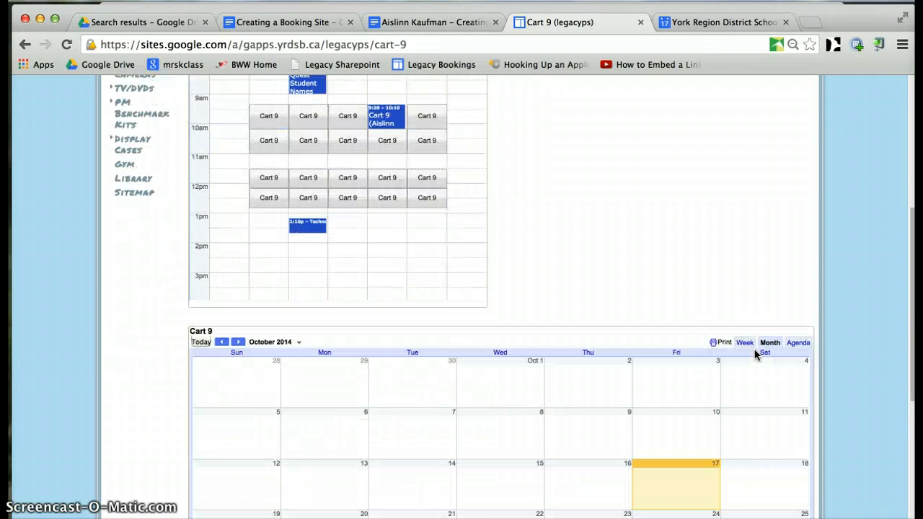
scroll(755, 355, down, 2)
scroll(755, 354, down, 3)
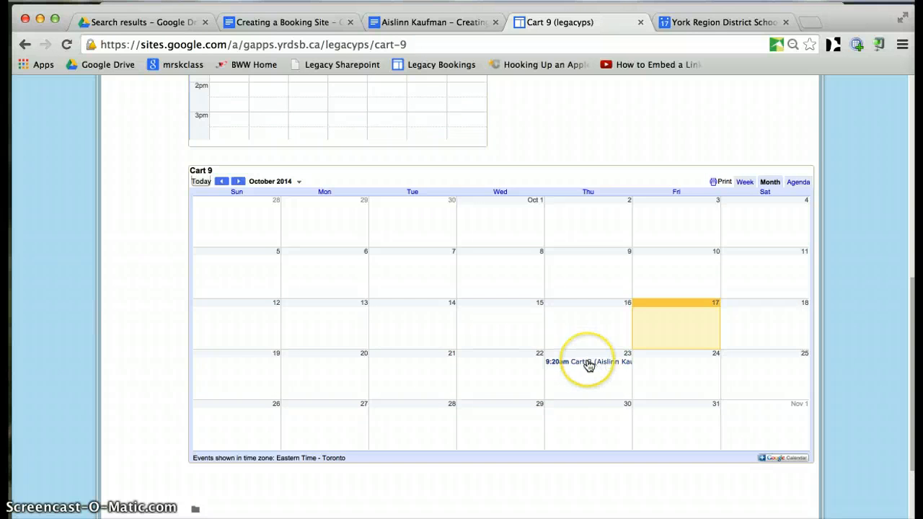
- Add the line "This cart is located in the downstairs pod and has Dell Laptops." above the booking gadget and save the page
scroll(588, 368, up, 10)
scroll(665, 252, up, 3)
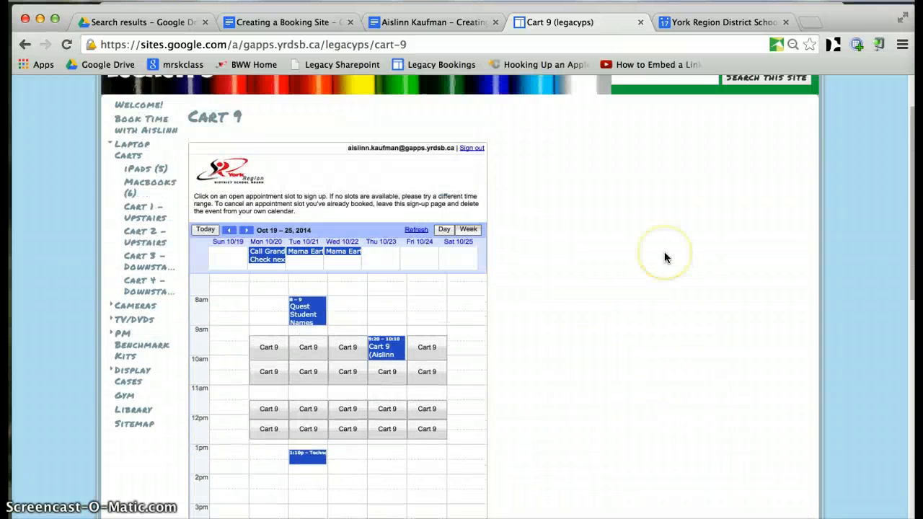
click(740, 98)
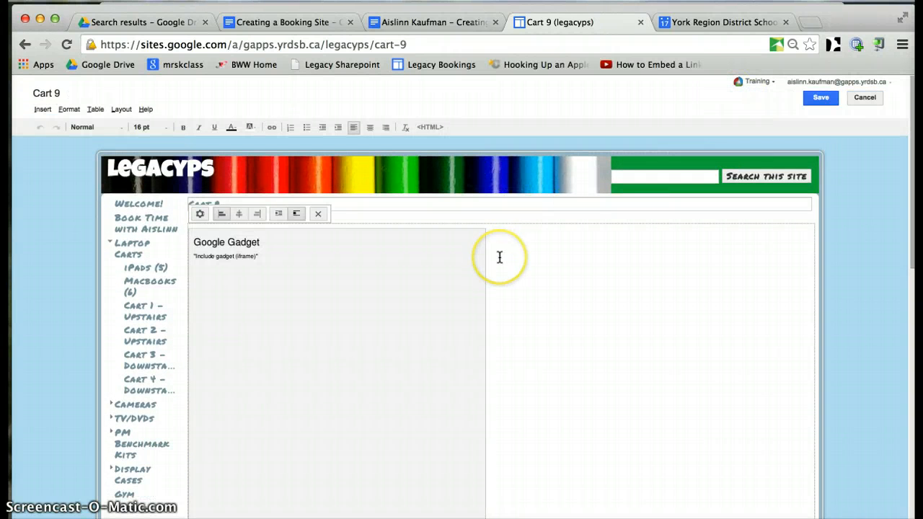
scroll(500, 257, down, 3)
scroll(499, 258, up, 3)
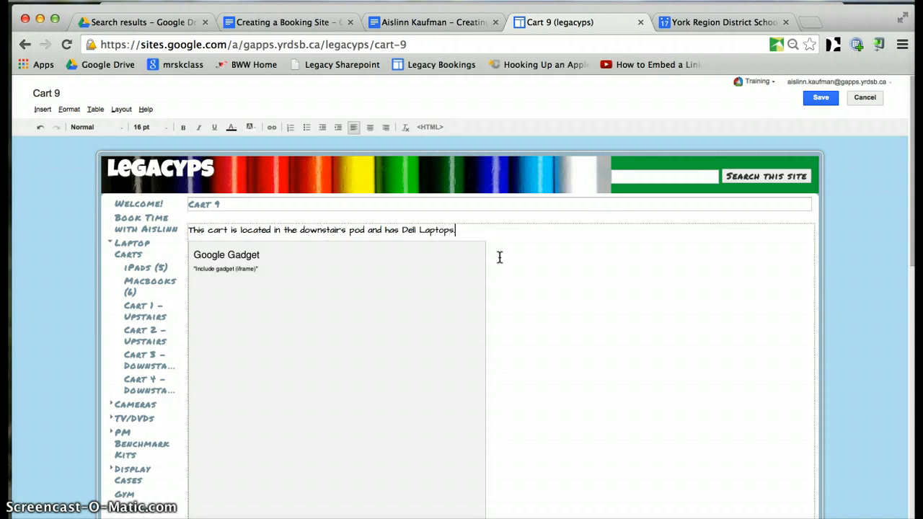
click(823, 98)
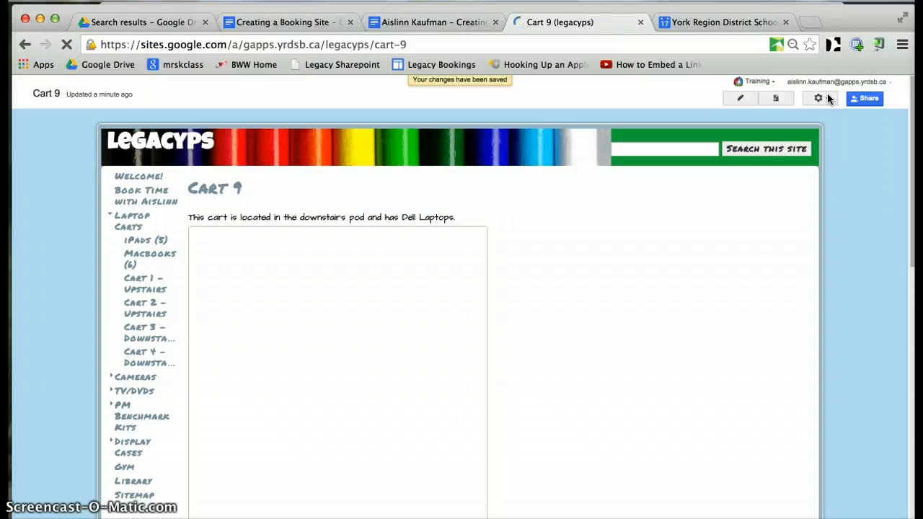
click(567, 435)
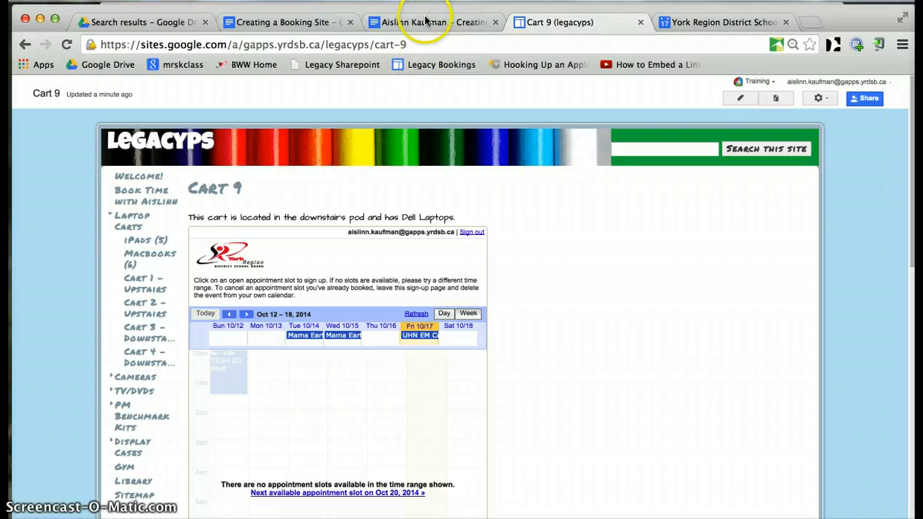
- Switch to the Creating a Booking Site document and review its introduction, contents list and appointment calendar instructions
click(291, 22)
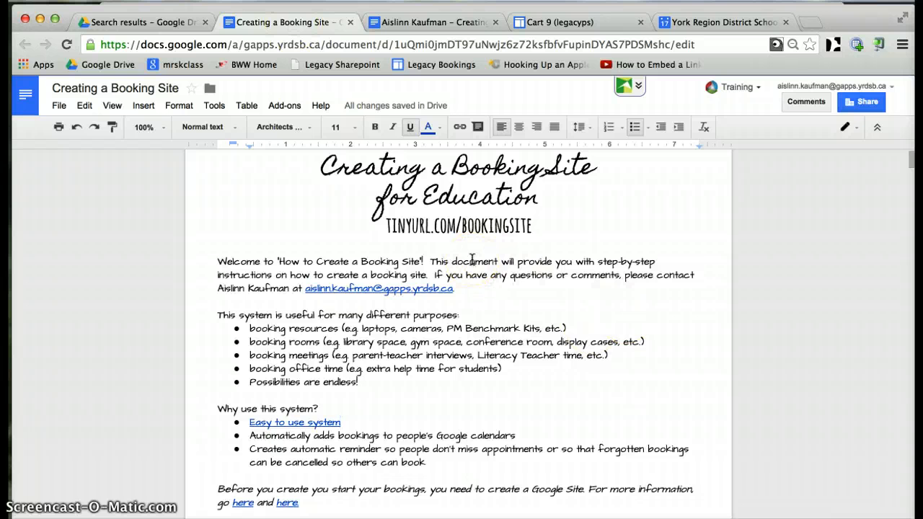
scroll(472, 259, down, 3)
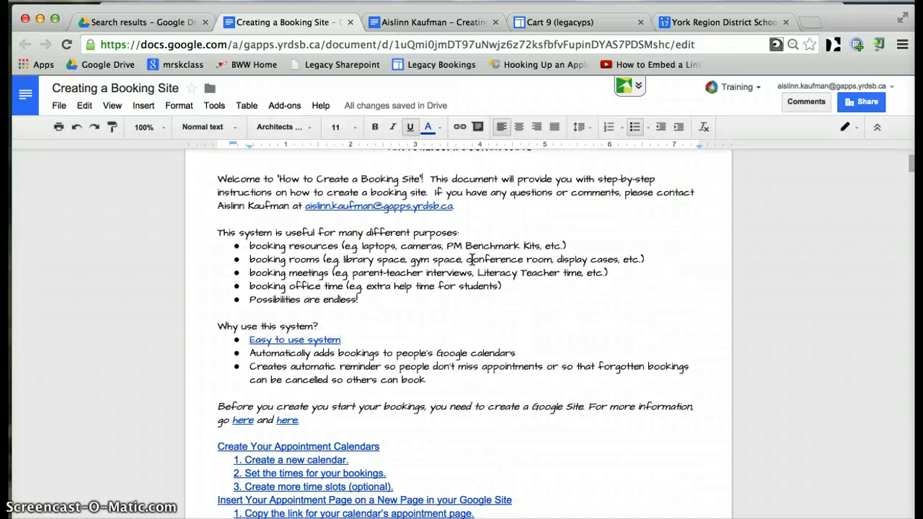
scroll(473, 259, down, 2)
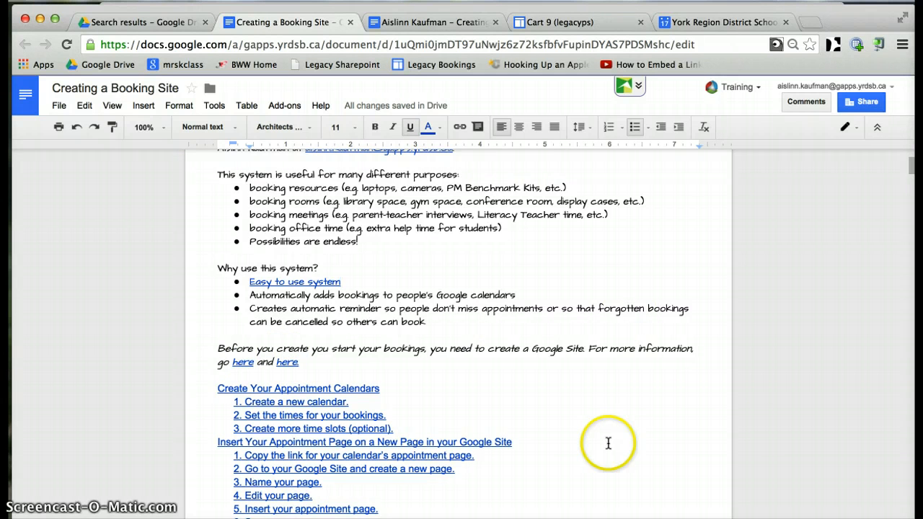
scroll(608, 442, down, 10)
scroll(608, 441, down, 10)
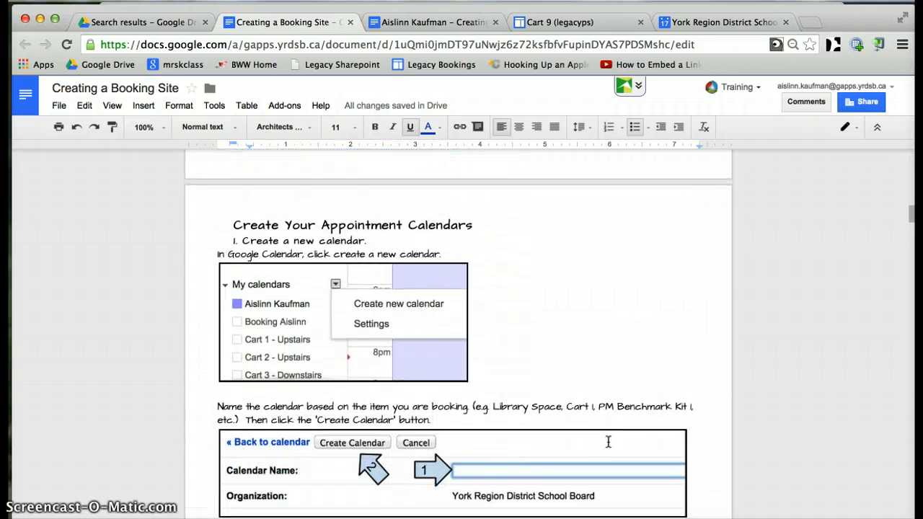
scroll(608, 441, down, 2)
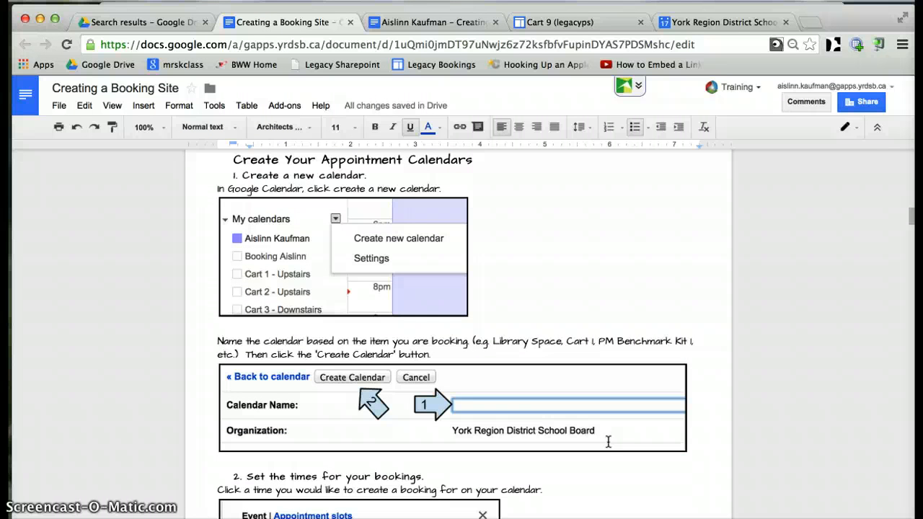
scroll(608, 441, down, 5)
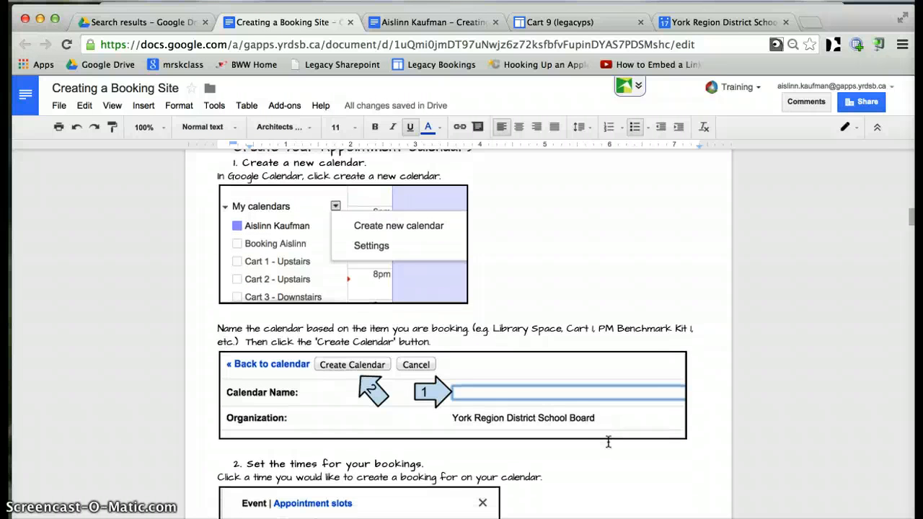
scroll(608, 441, down, 12)
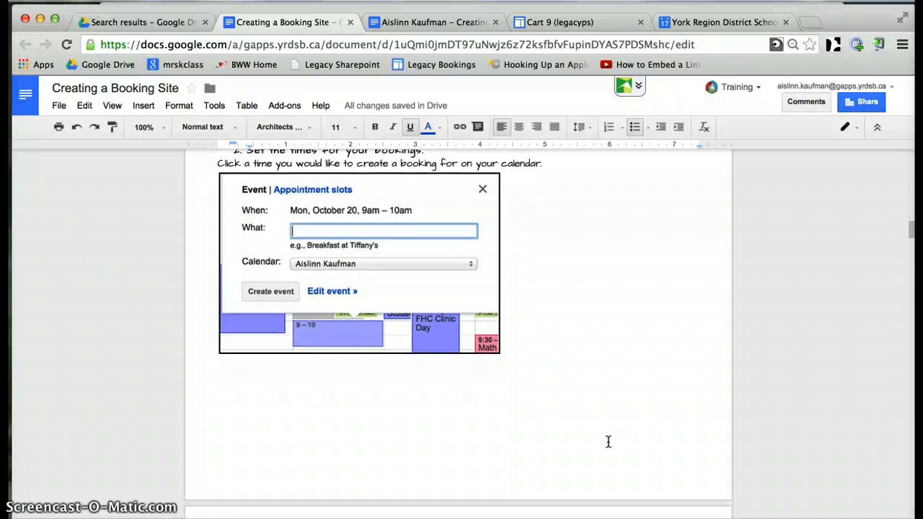
scroll(608, 441, down, 7)
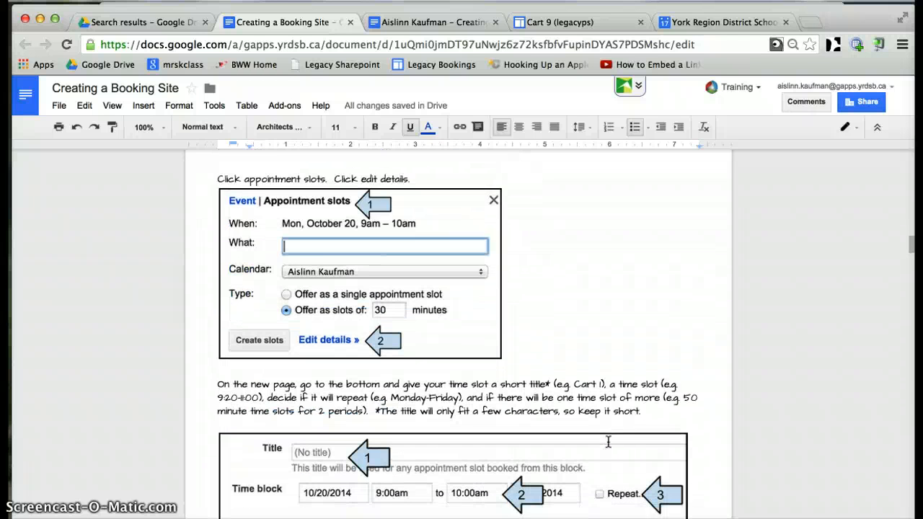
scroll(608, 442, up, 20)
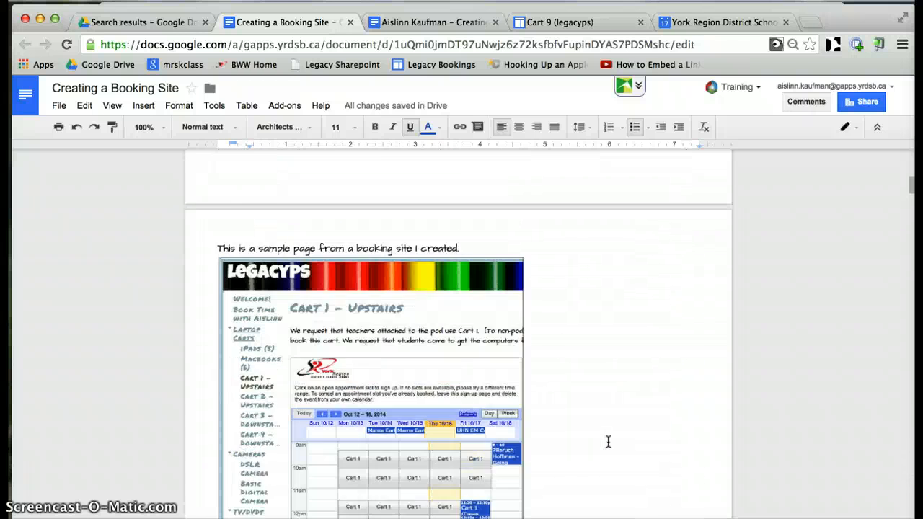